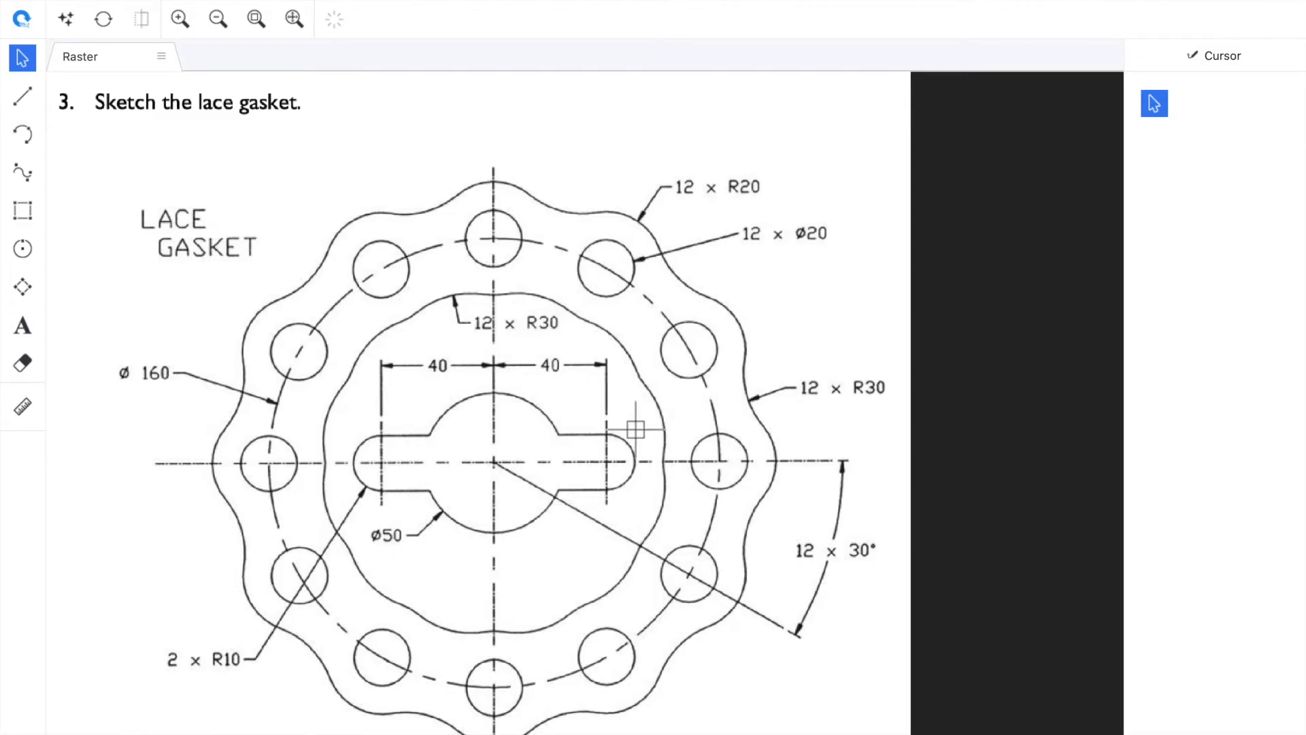
scroll(629, 429, up, 3)
scroll(636, 429, up, 5)
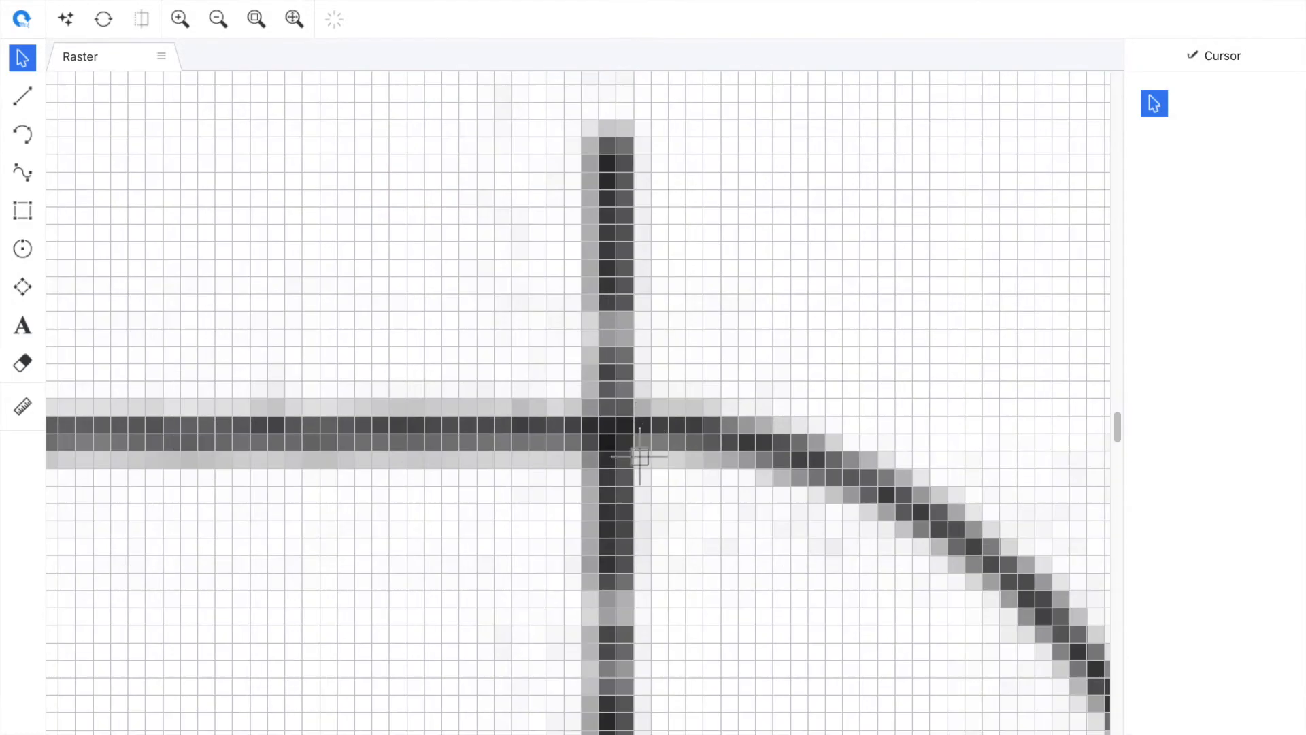
scroll(640, 481, down, 8)
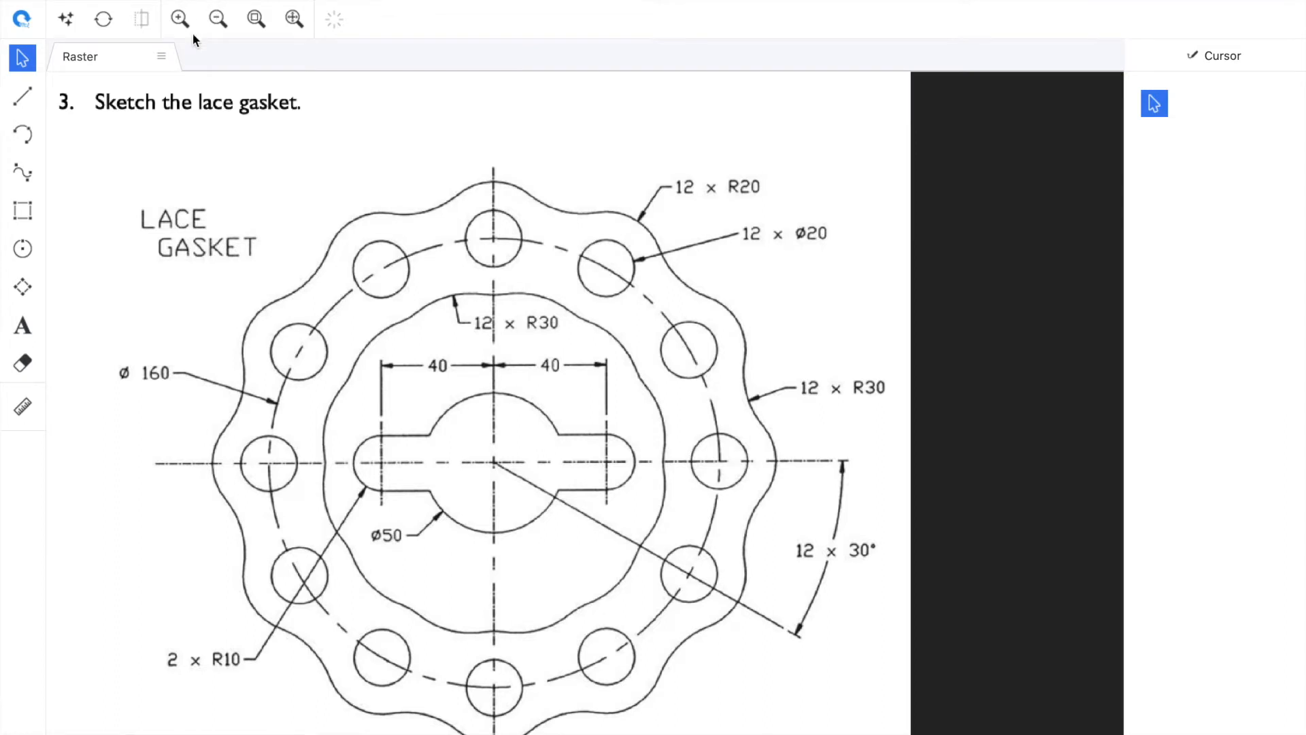
click(141, 0)
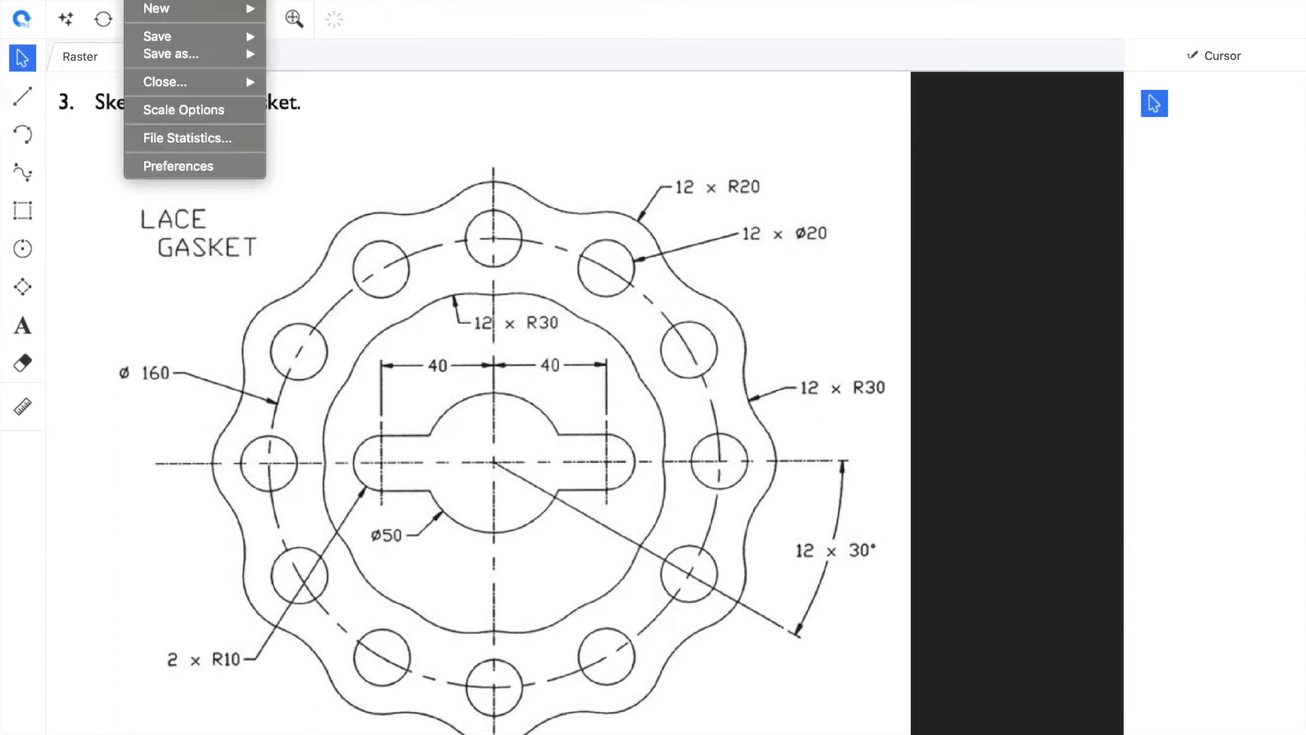
click(67, 74)
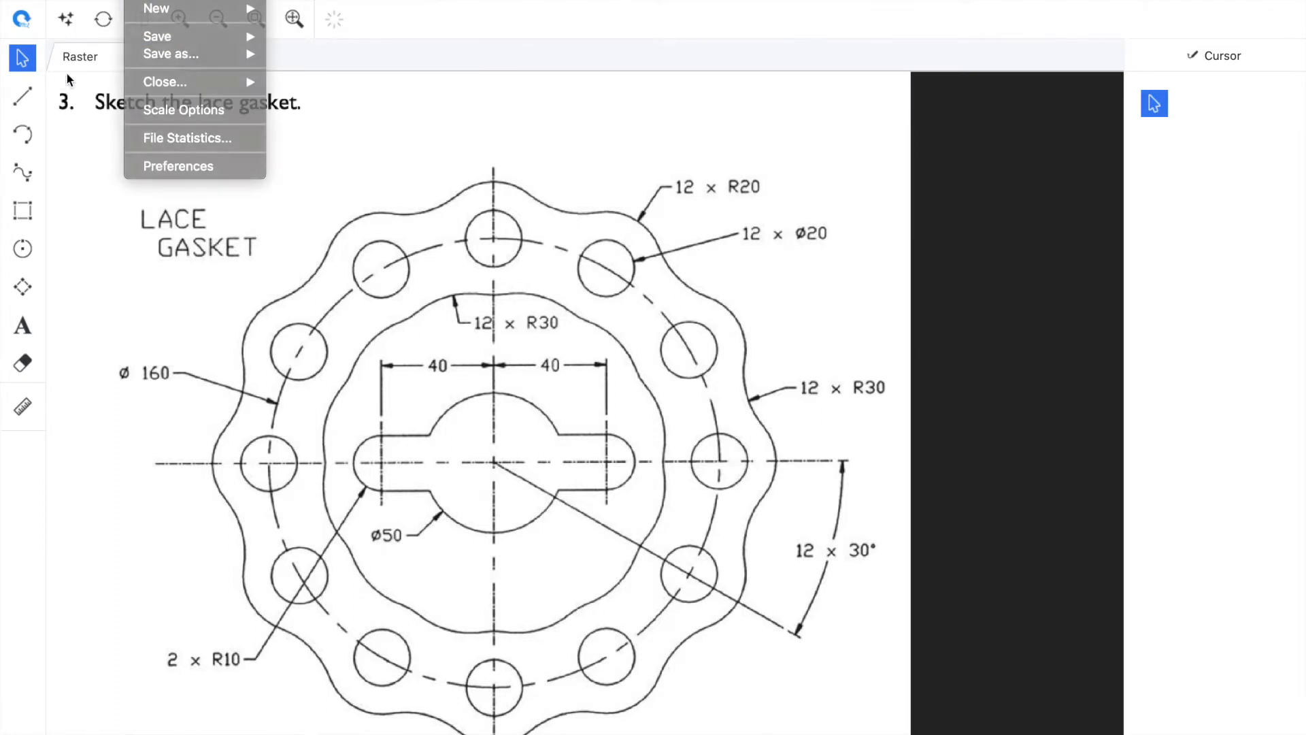
Clean the raster with a black-and-white threshold, setting the simple threshold to about 202
click(66, 19)
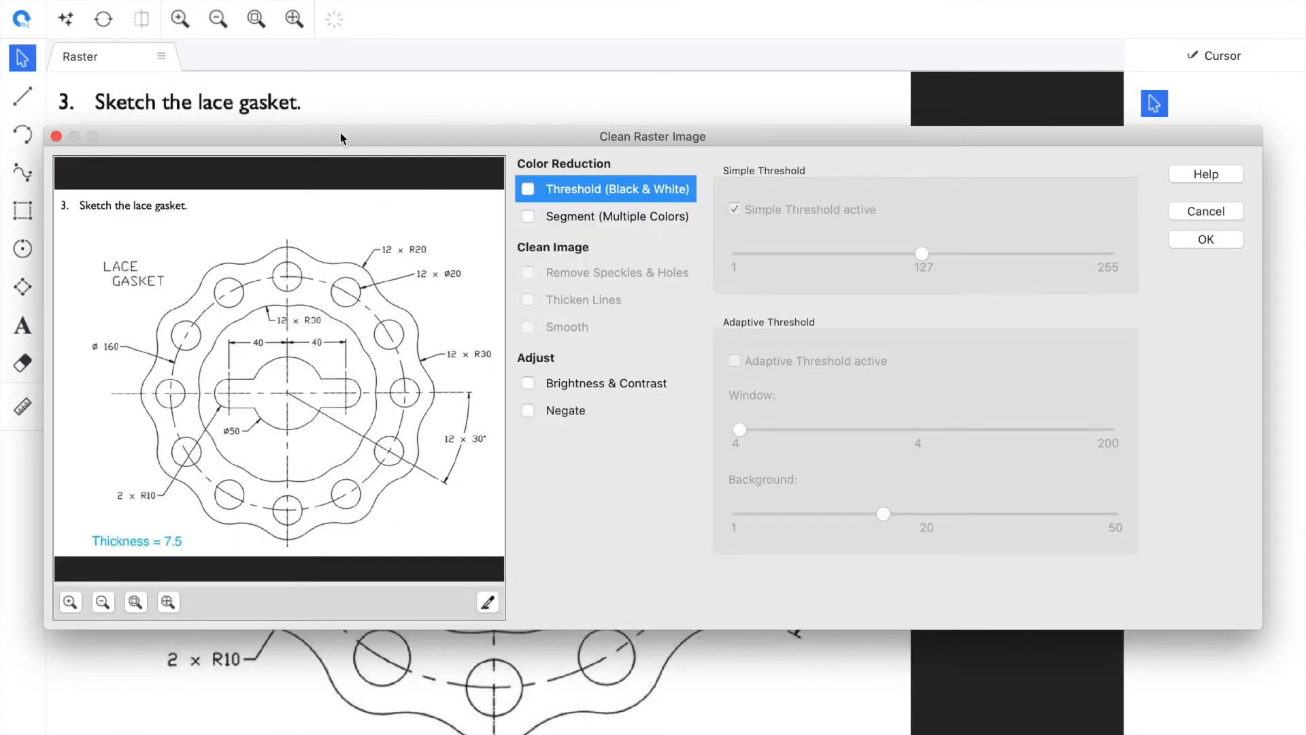
click(528, 191)
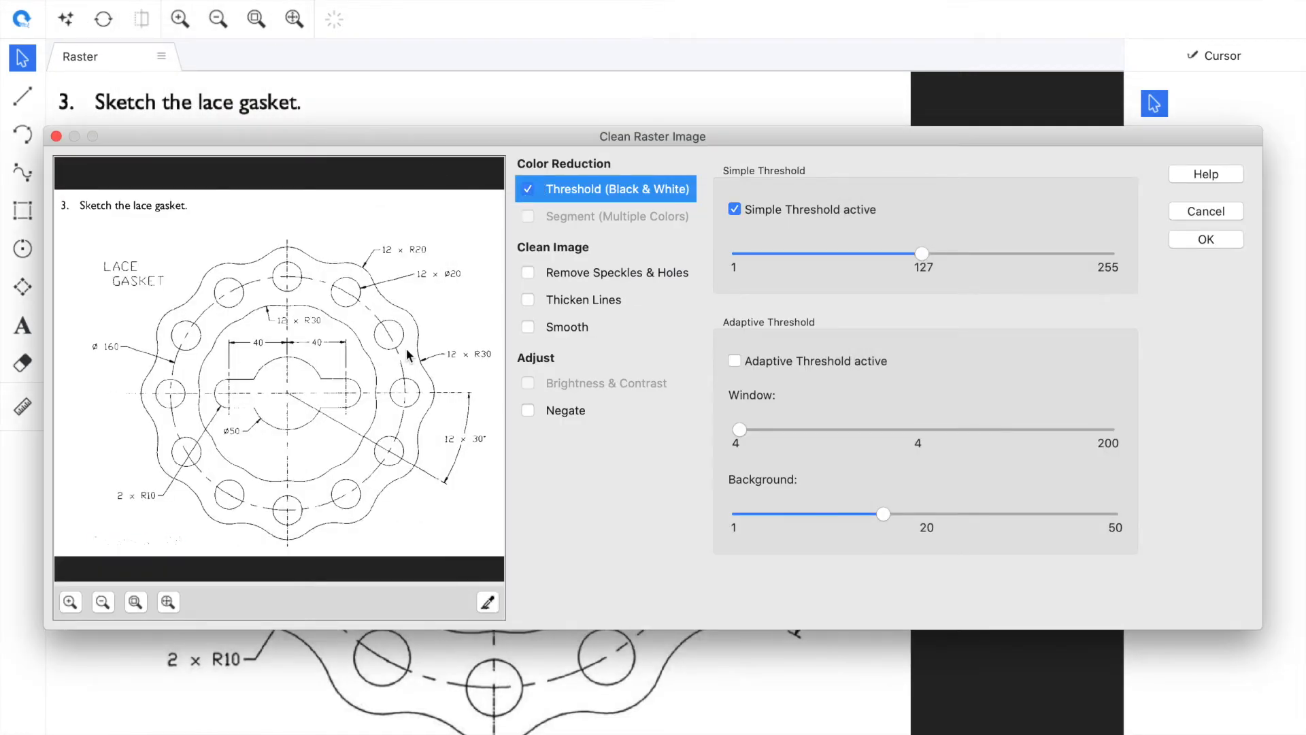
scroll(407, 351, up, 5)
drag(921, 252, 998, 256)
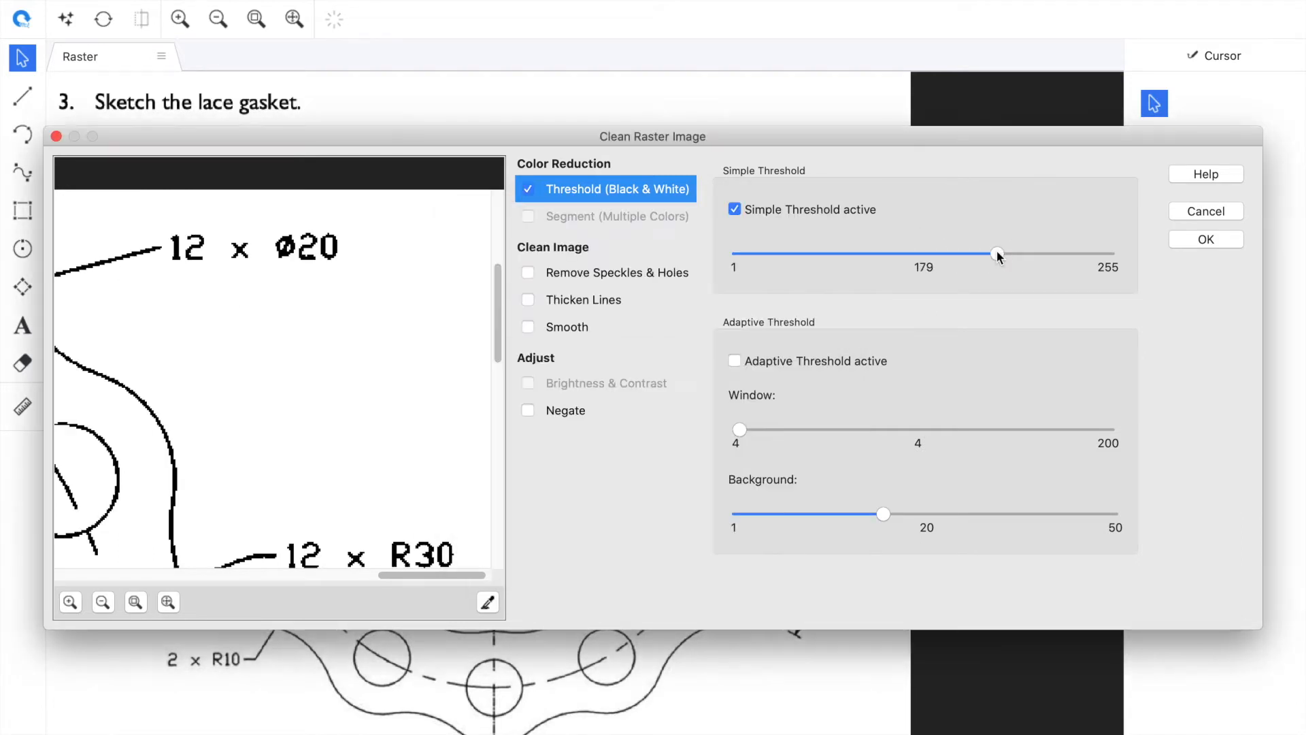
drag(379, 576, 101, 573)
drag(504, 309, 498, 457)
drag(165, 581, 396, 582)
mouse_move(1003, 254)
mouse_down()
mouse_move(1038, 251)
mouse_move(1015, 254)
mouse_up()
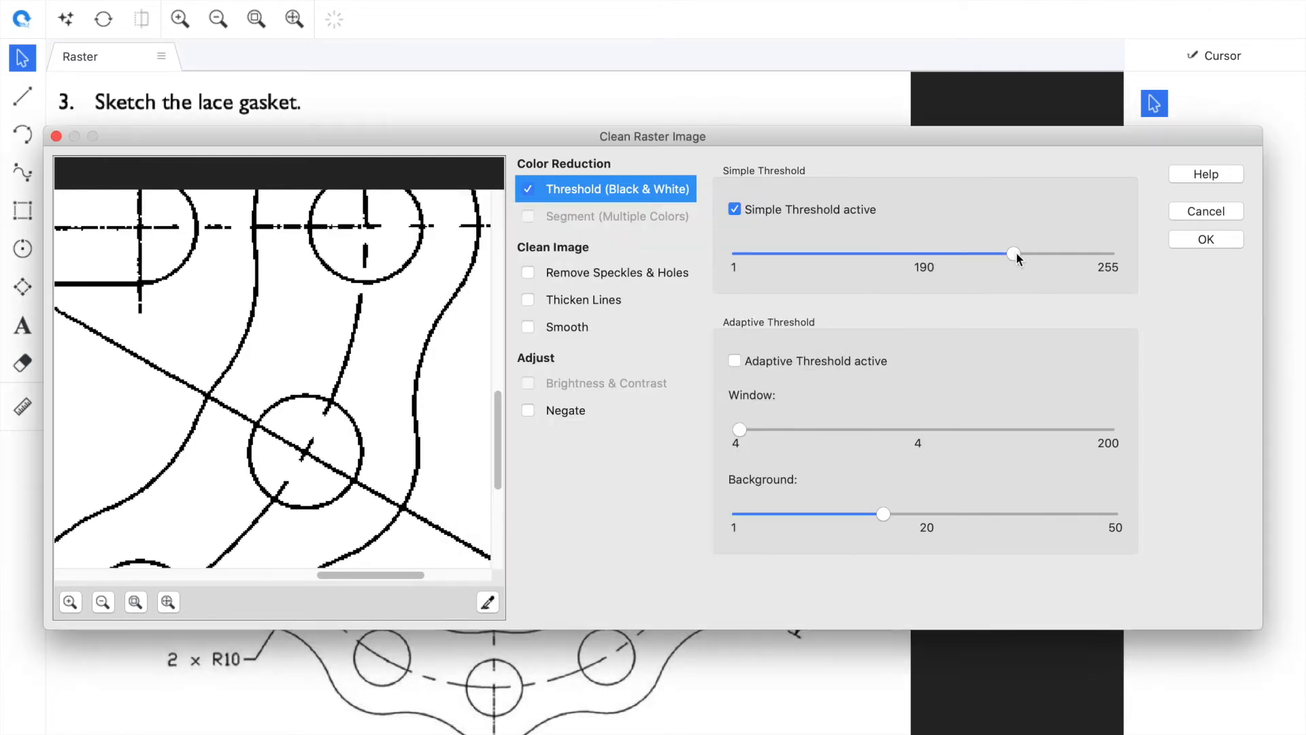
mouse_move(877, 144)
mouse_down()
mouse_move(863, 597)
mouse_move(887, 159)
mouse_up()
mouse_move(1027, 276)
mouse_down()
mouse_move(1002, 274)
mouse_move(1045, 274)
mouse_up()
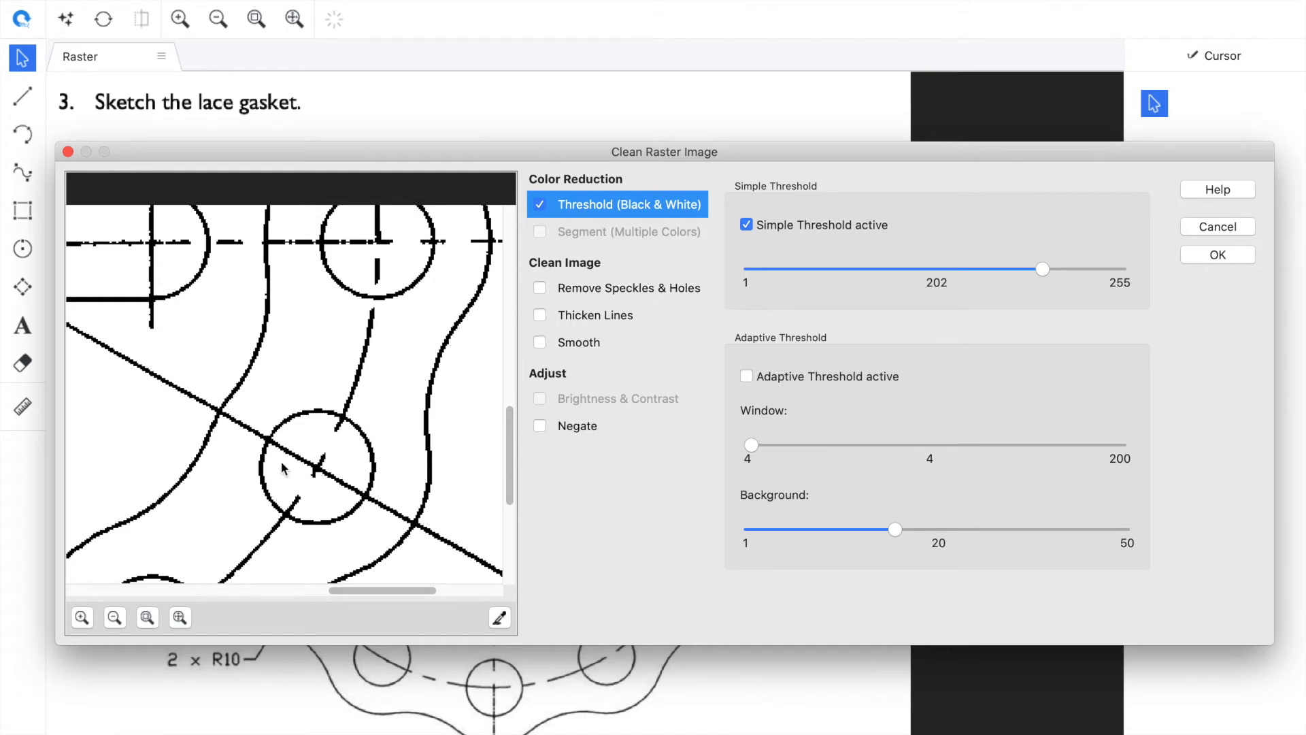
Enable image smoothing and apply the raster cleanup
click(538, 341)
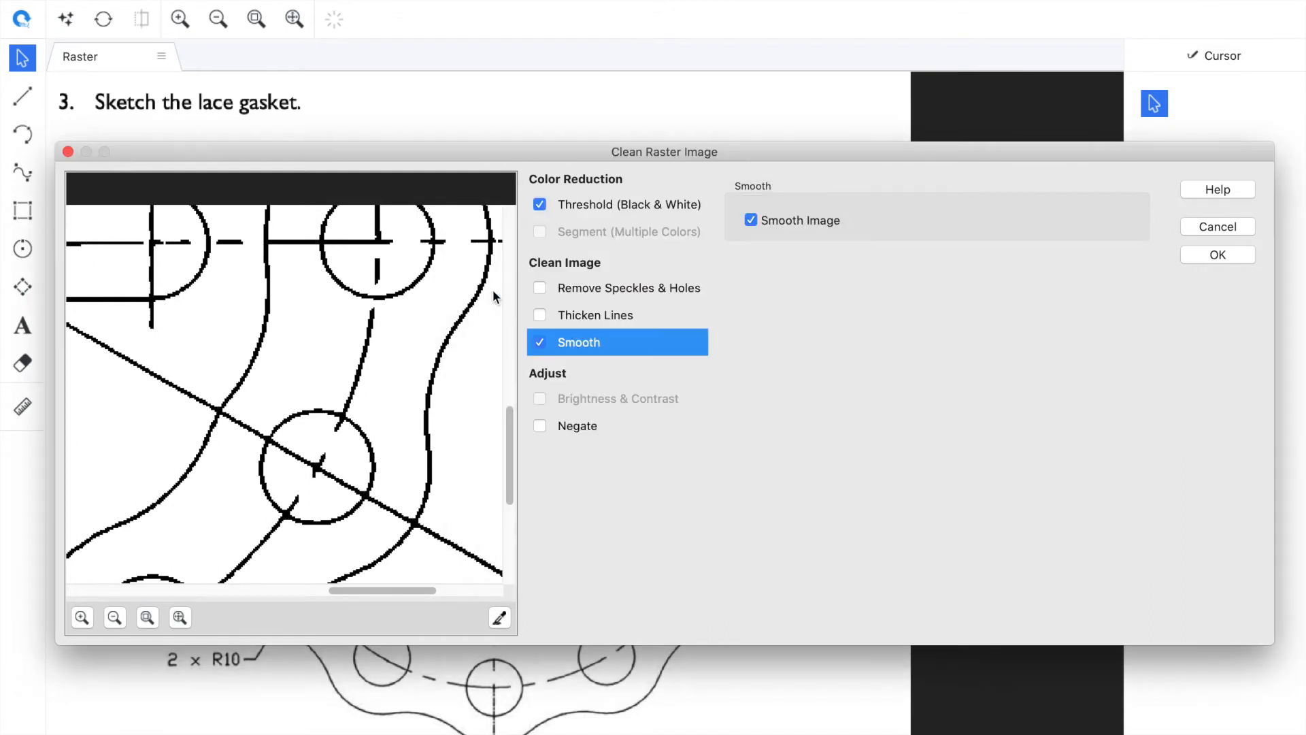
drag(504, 431, 507, 274)
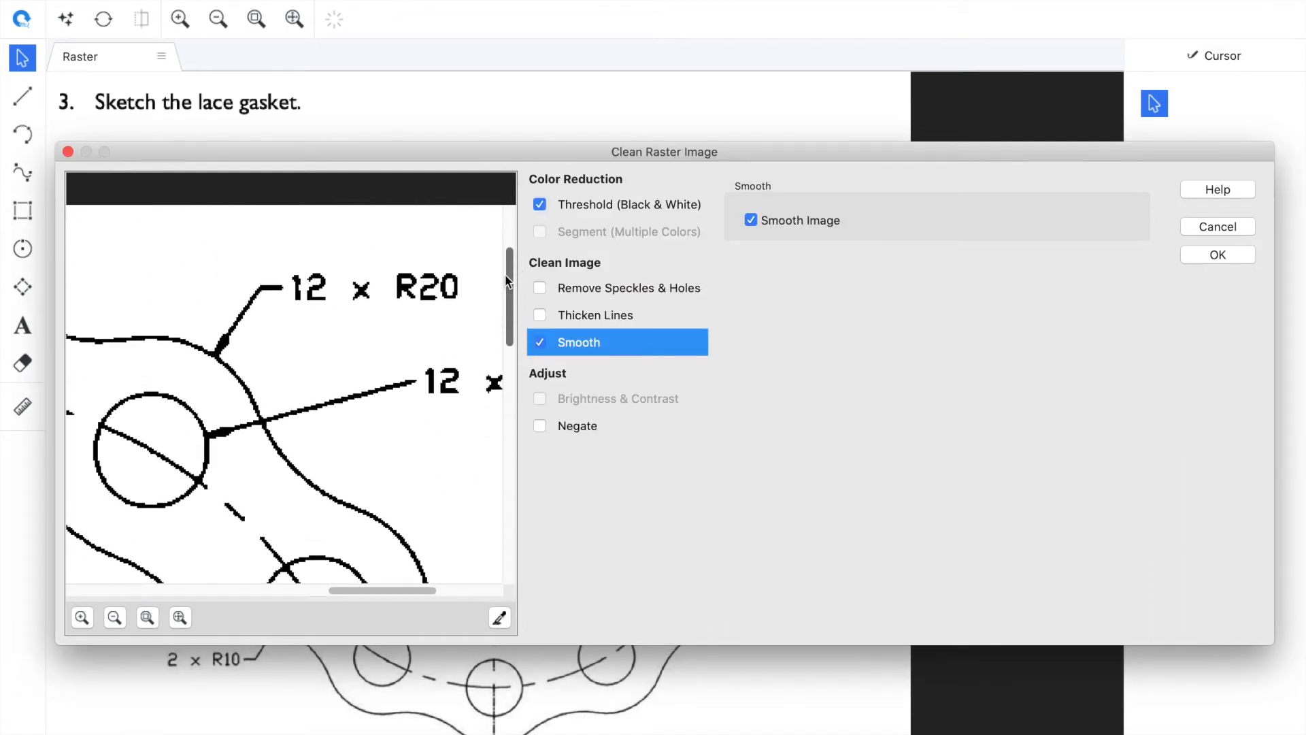
click(1237, 258)
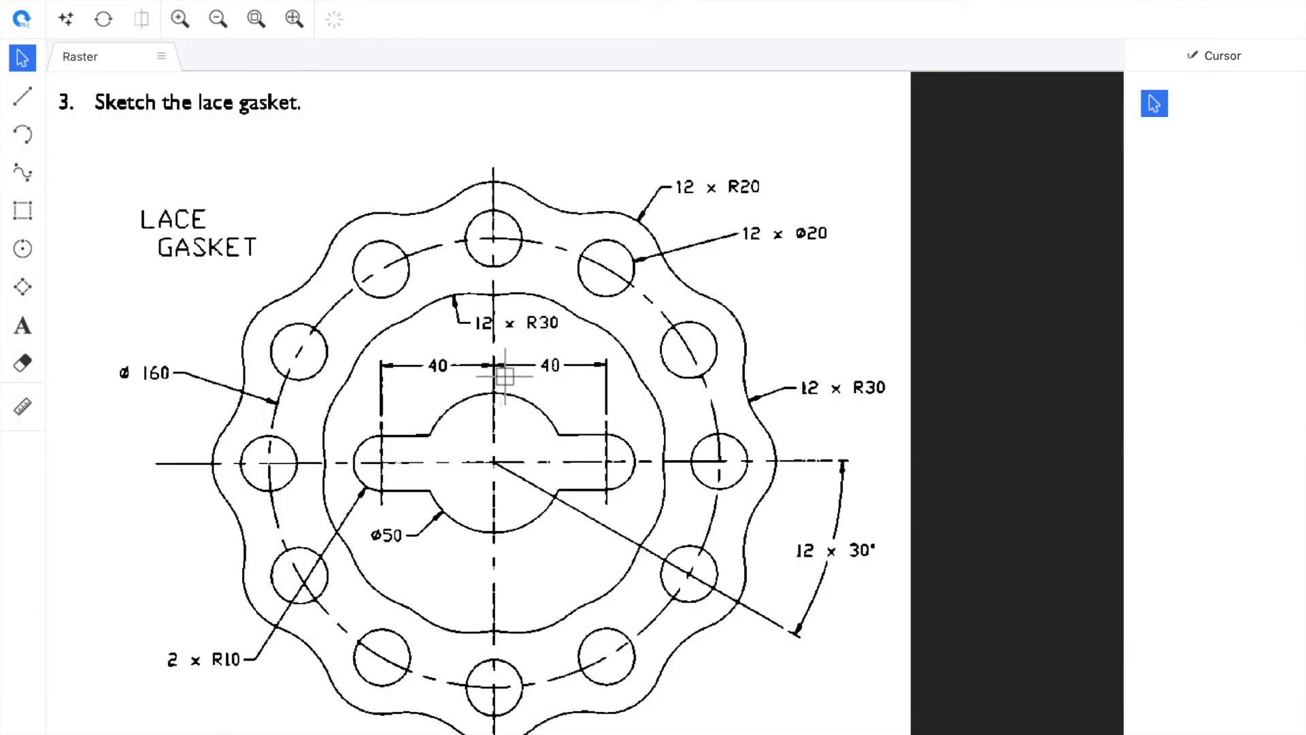
Erase the heading text at the top and the strip along the bottom of the raster image
click(23, 363)
drag(110, 111, 326, 103)
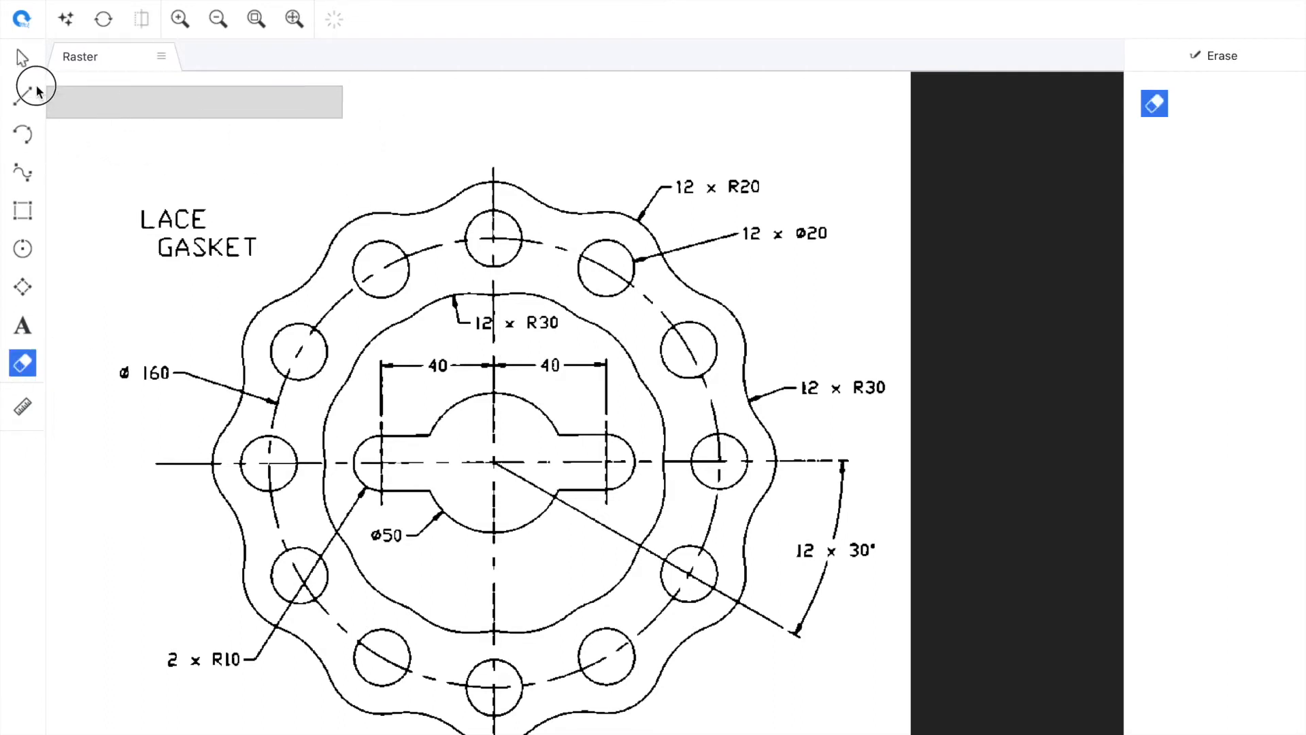
drag(104, 719, 320, 721)
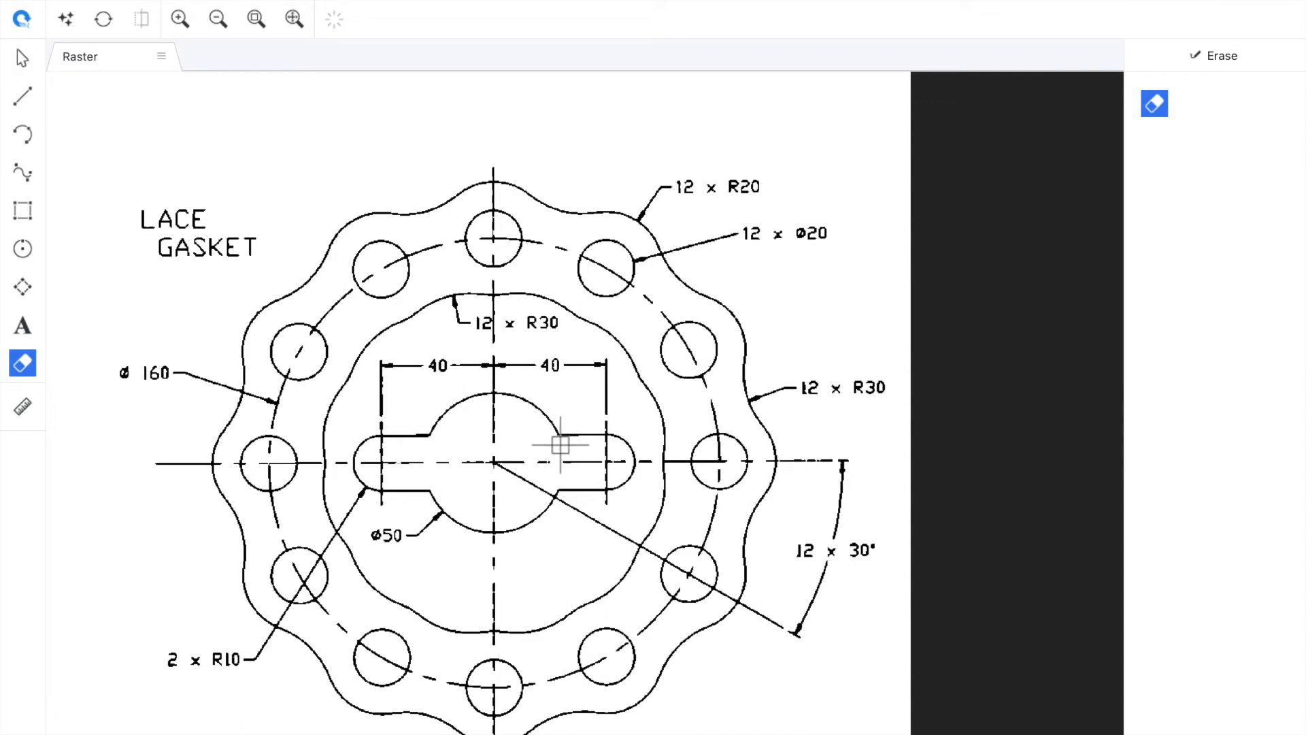
click(25, 67)
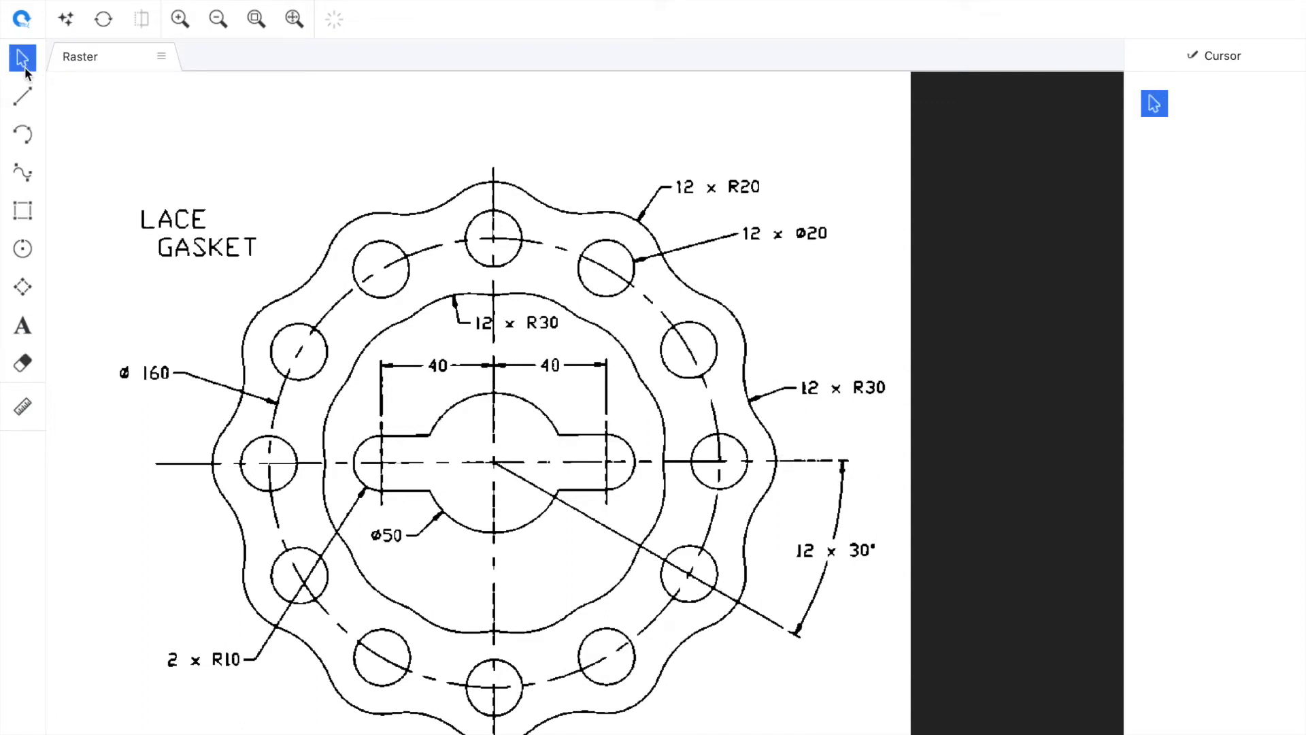
Open raster conversion with the Technical method and choose the Mechanical vectorization preset
click(110, 24)
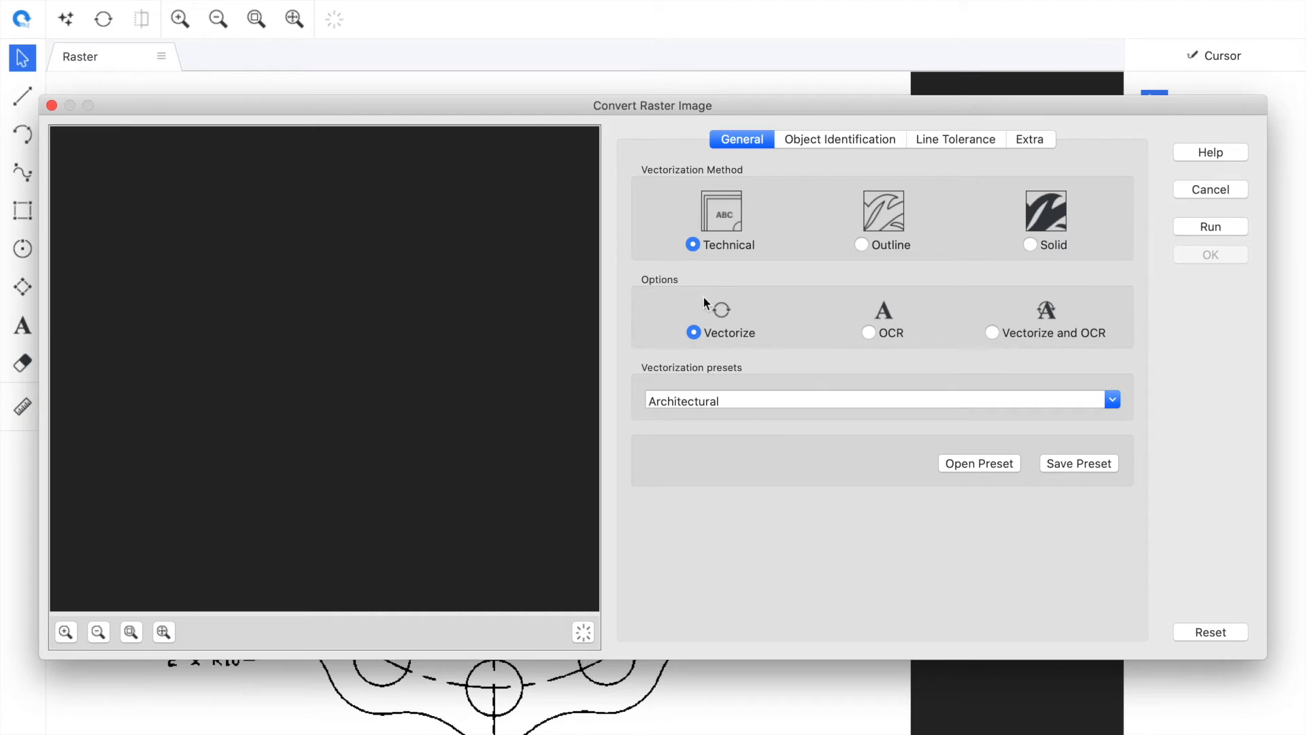
click(1116, 401)
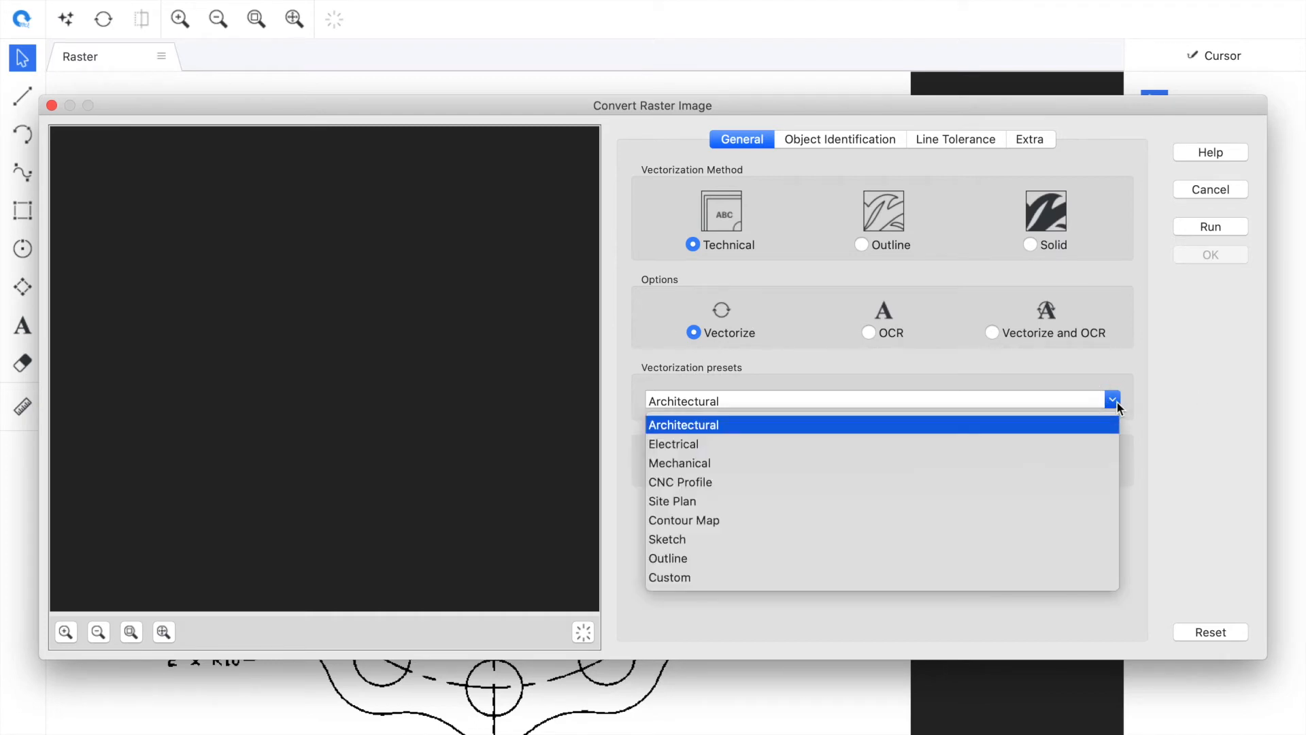
click(712, 464)
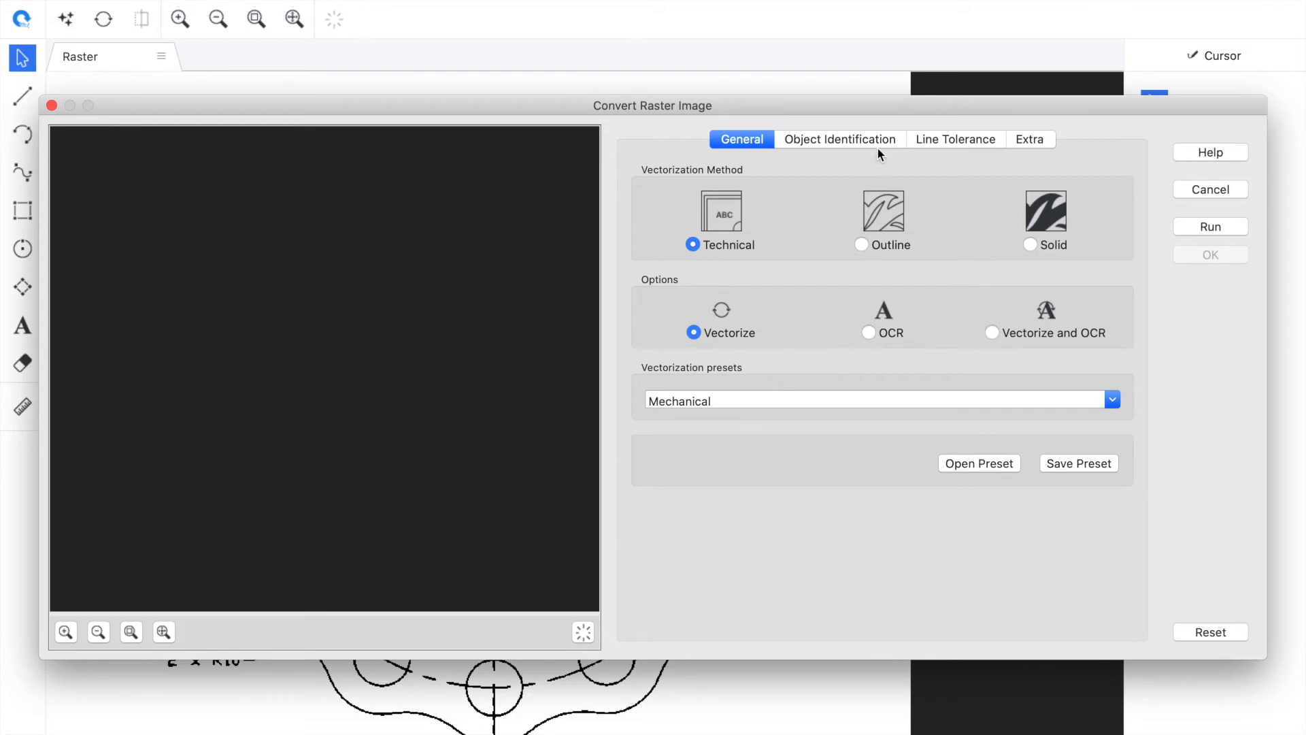
click(855, 144)
click(914, 139)
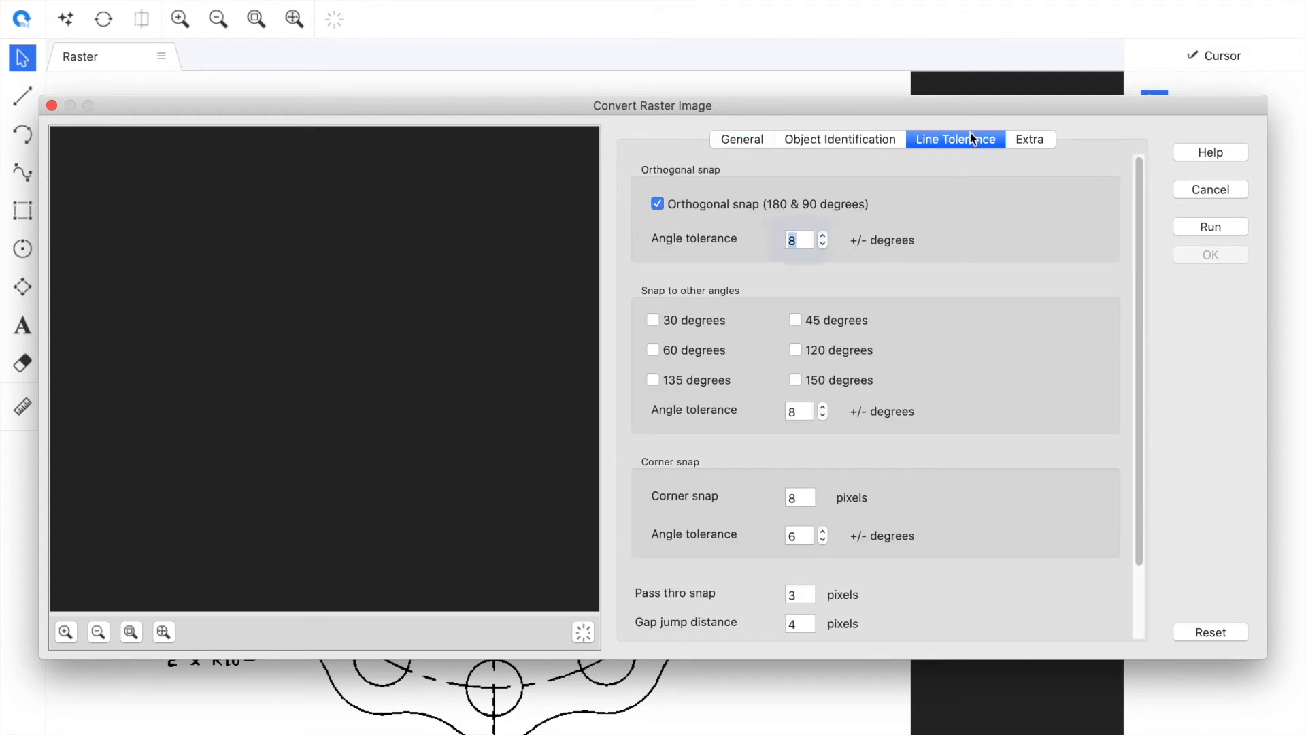
click(843, 140)
click(755, 140)
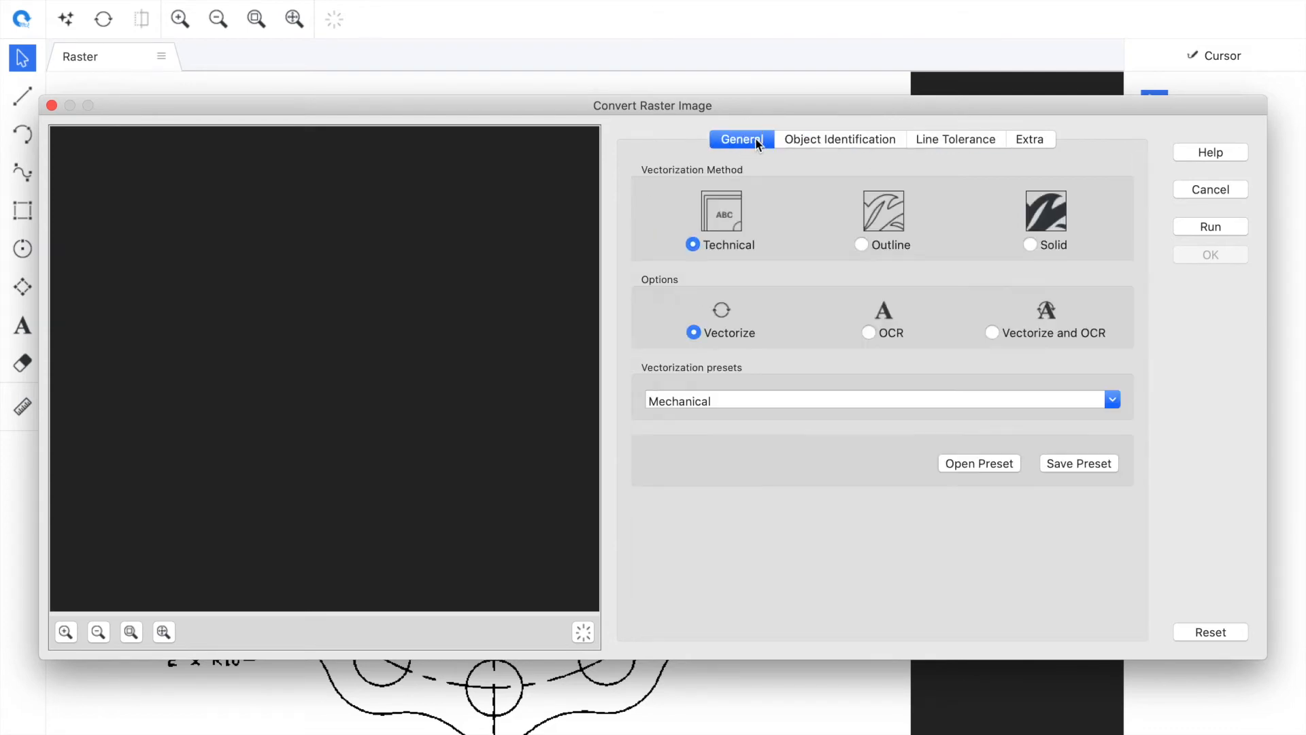
Switch the conversion option to Vectorize and OCR, run the conversion and accept the result
click(1091, 333)
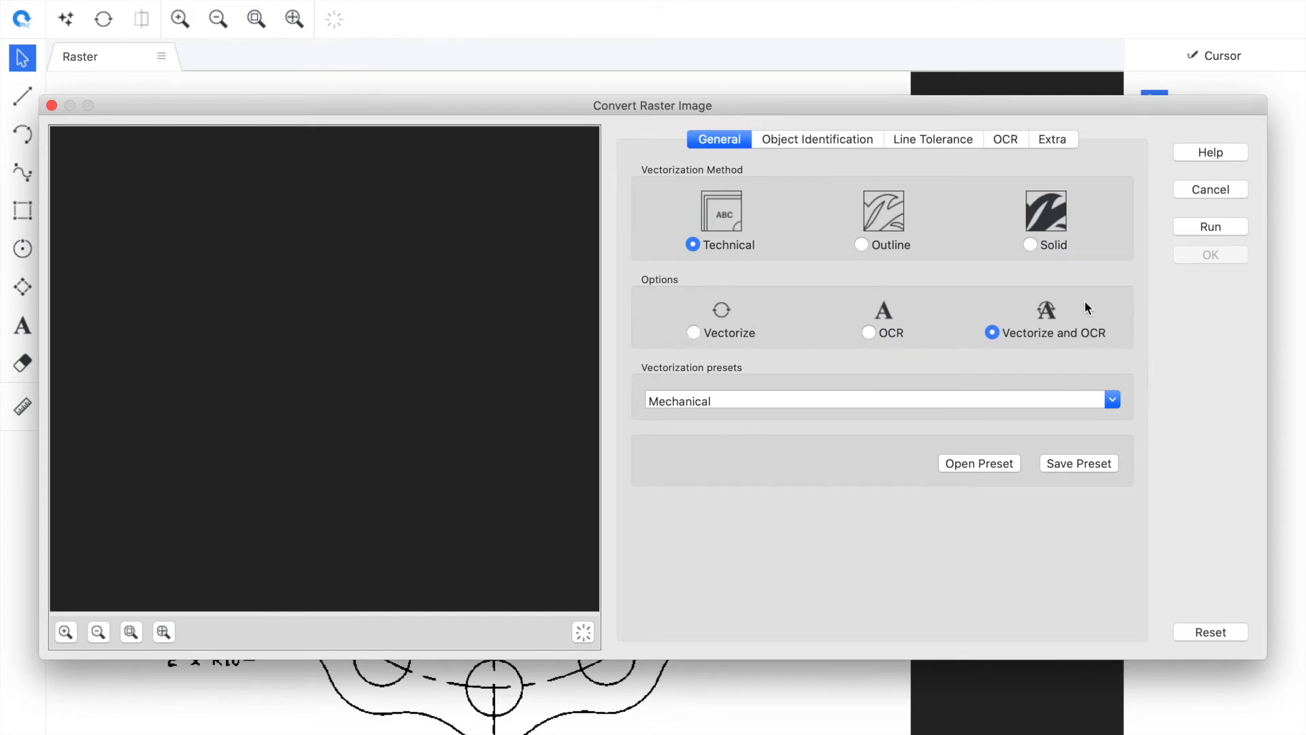
click(1004, 143)
click(859, 205)
drag(544, 254, 544, 278)
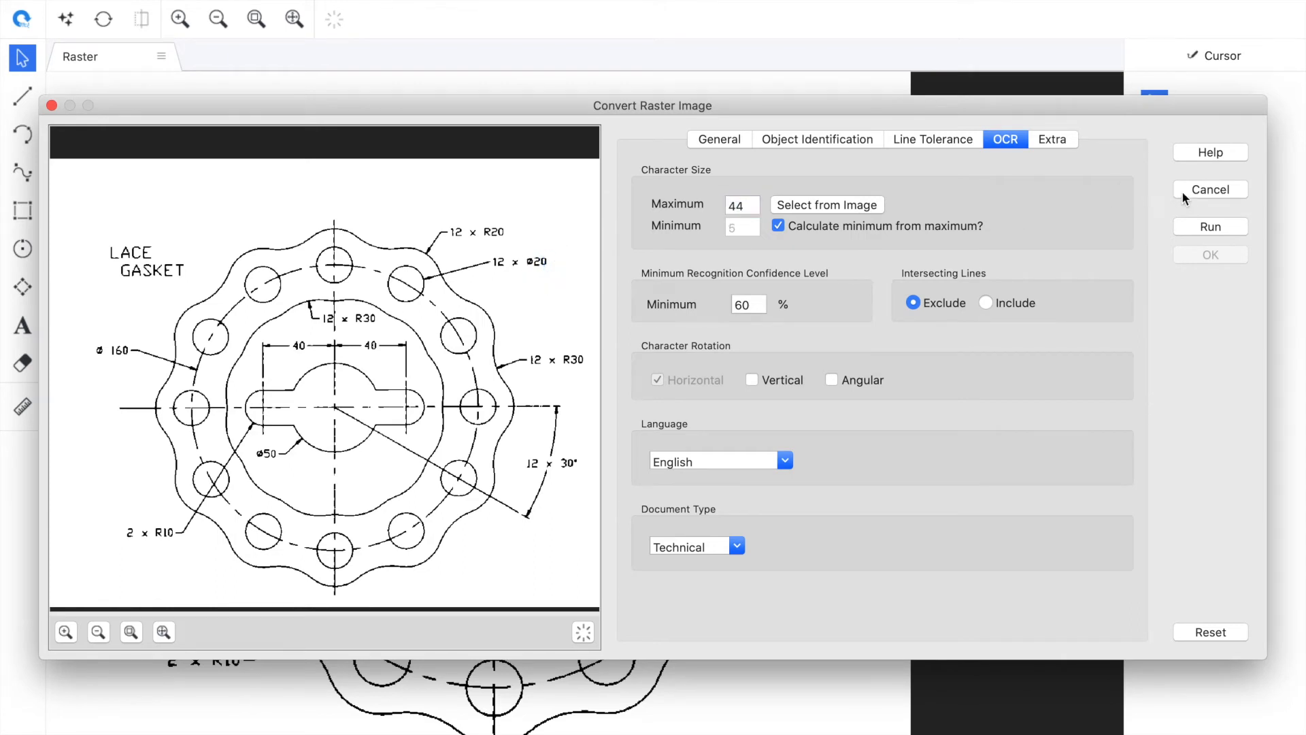
click(1222, 228)
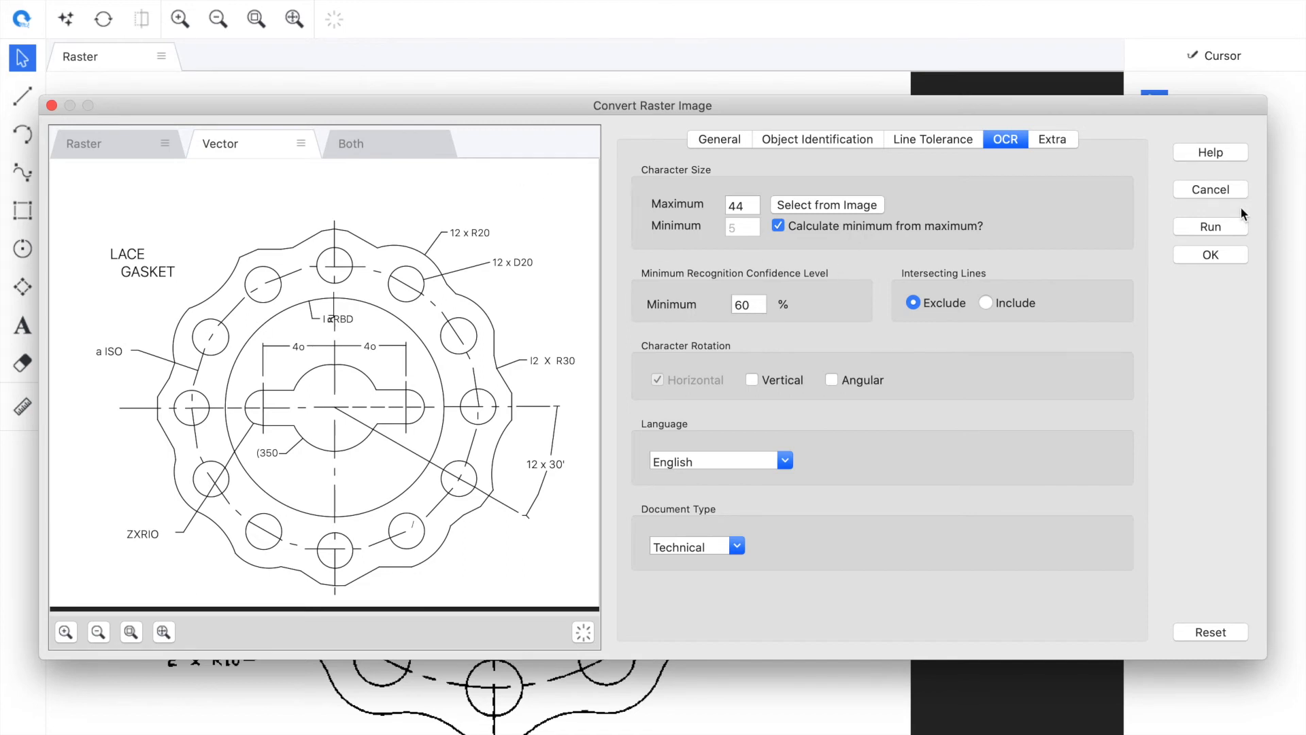
click(1216, 254)
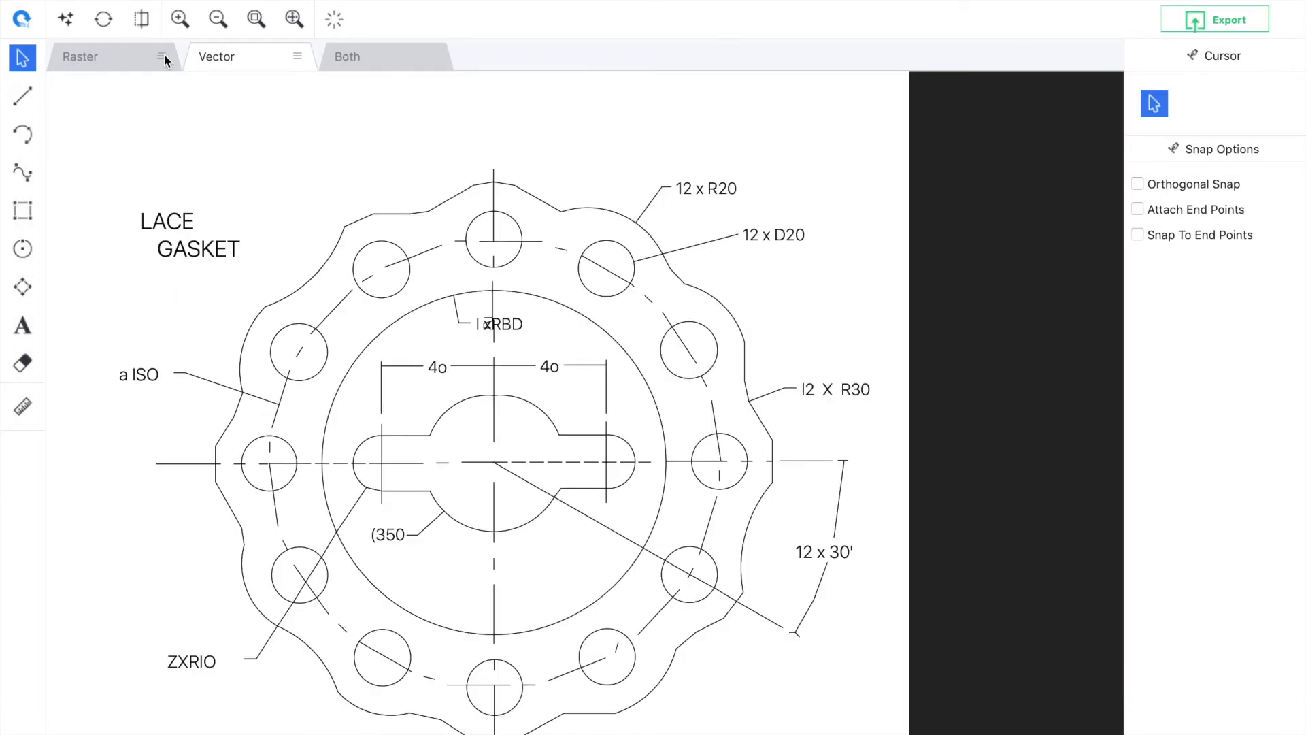
Compare the raster, vector and combined views of the converted gasket drawing
click(104, 64)
click(239, 57)
click(363, 66)
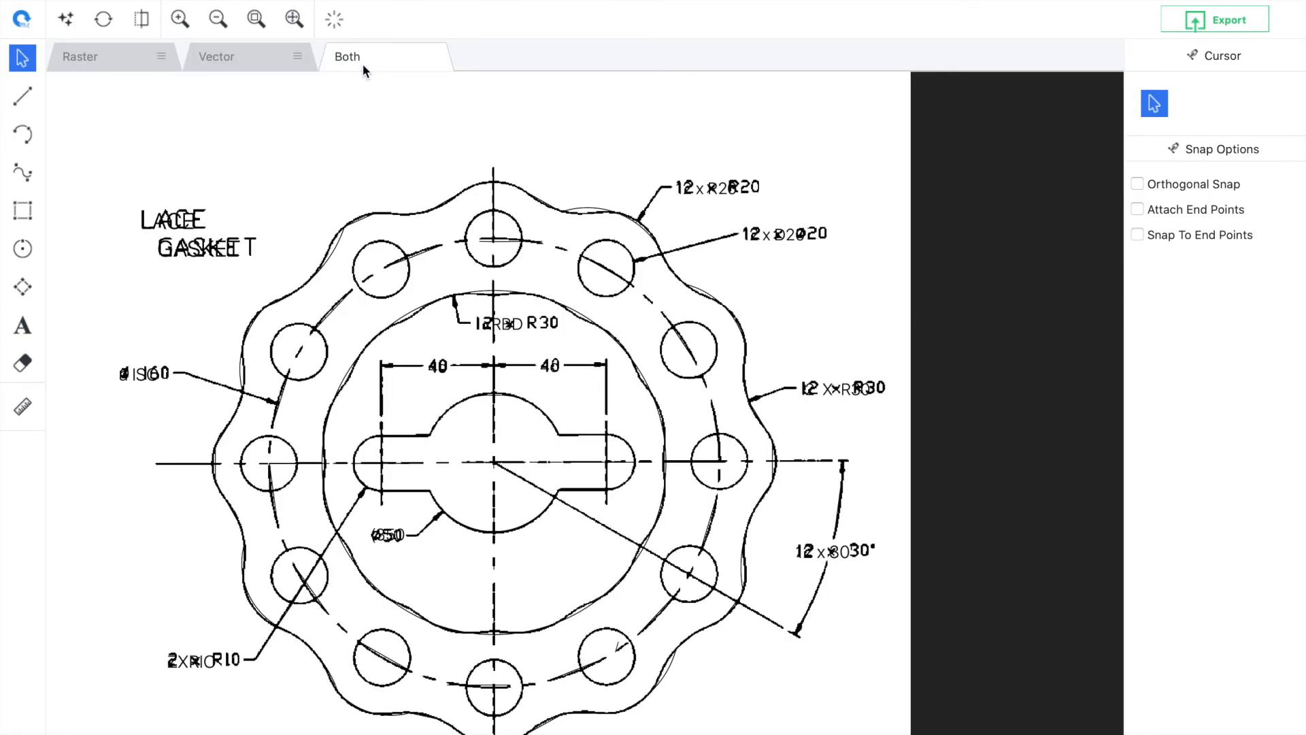
click(334, 19)
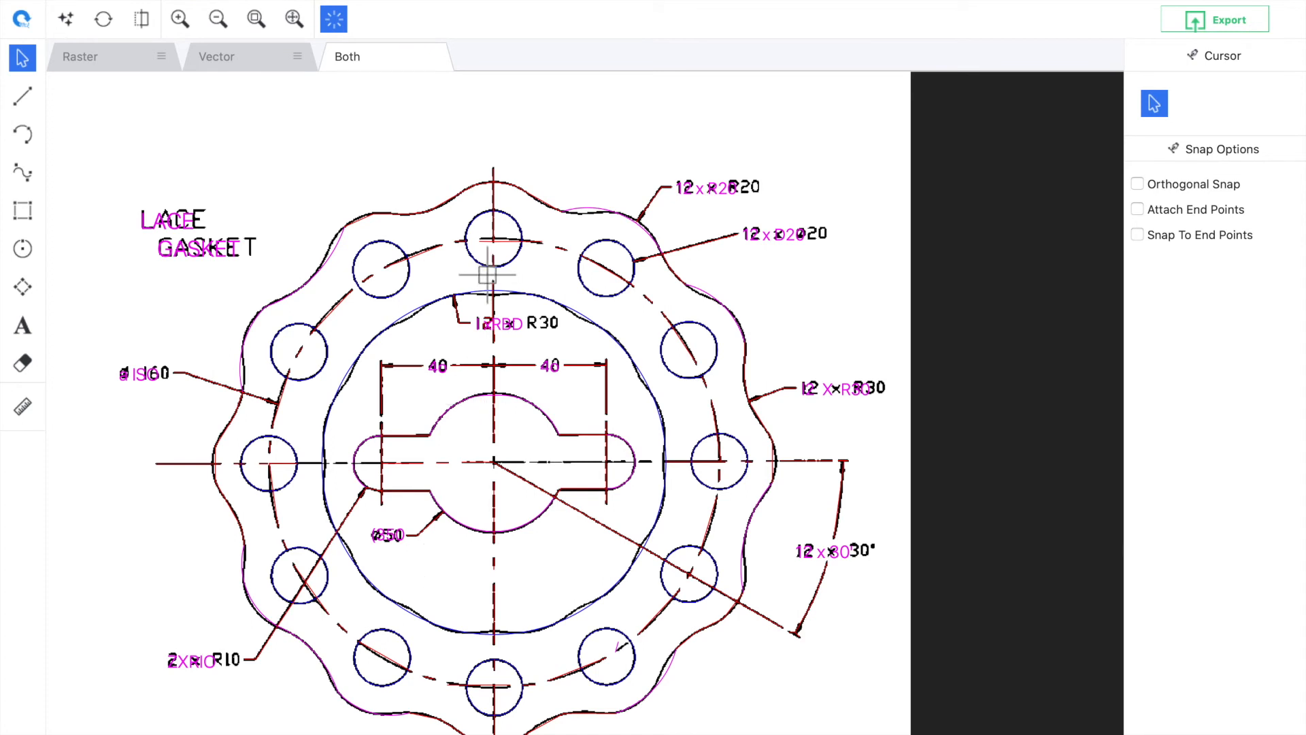
click(226, 58)
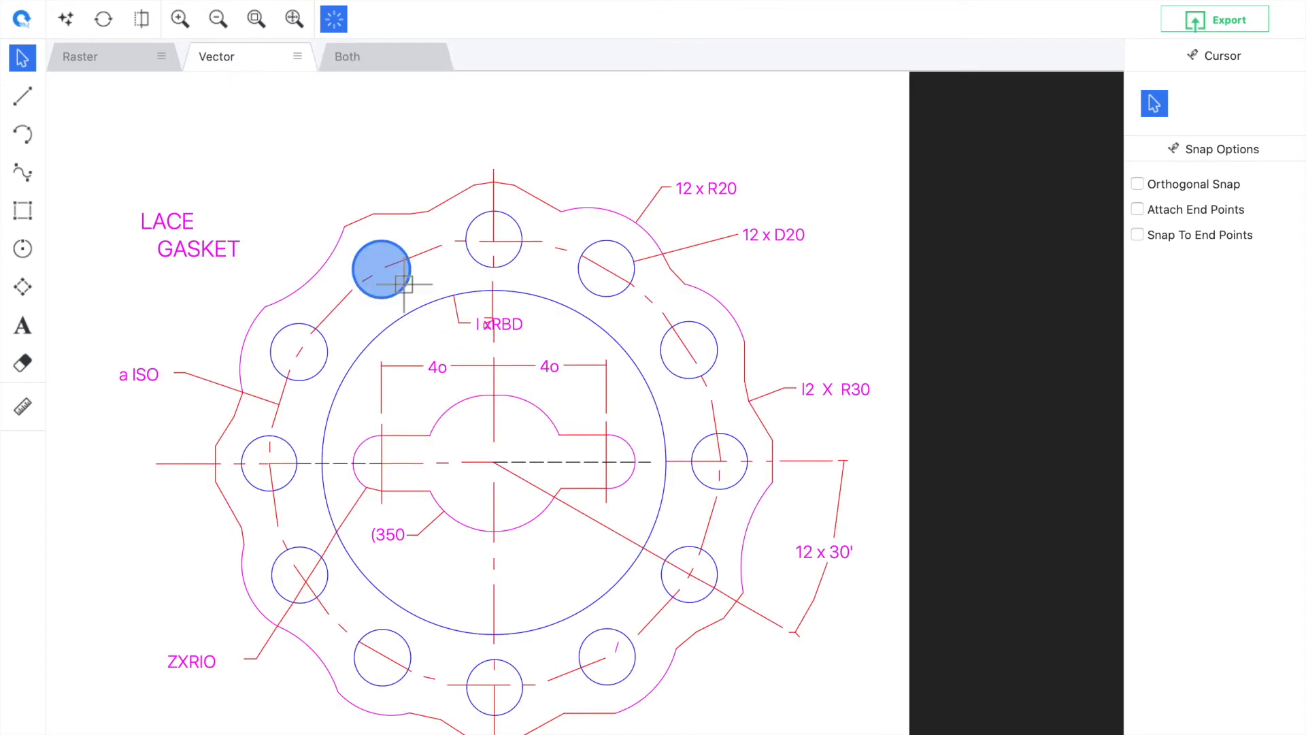
click(130, 53)
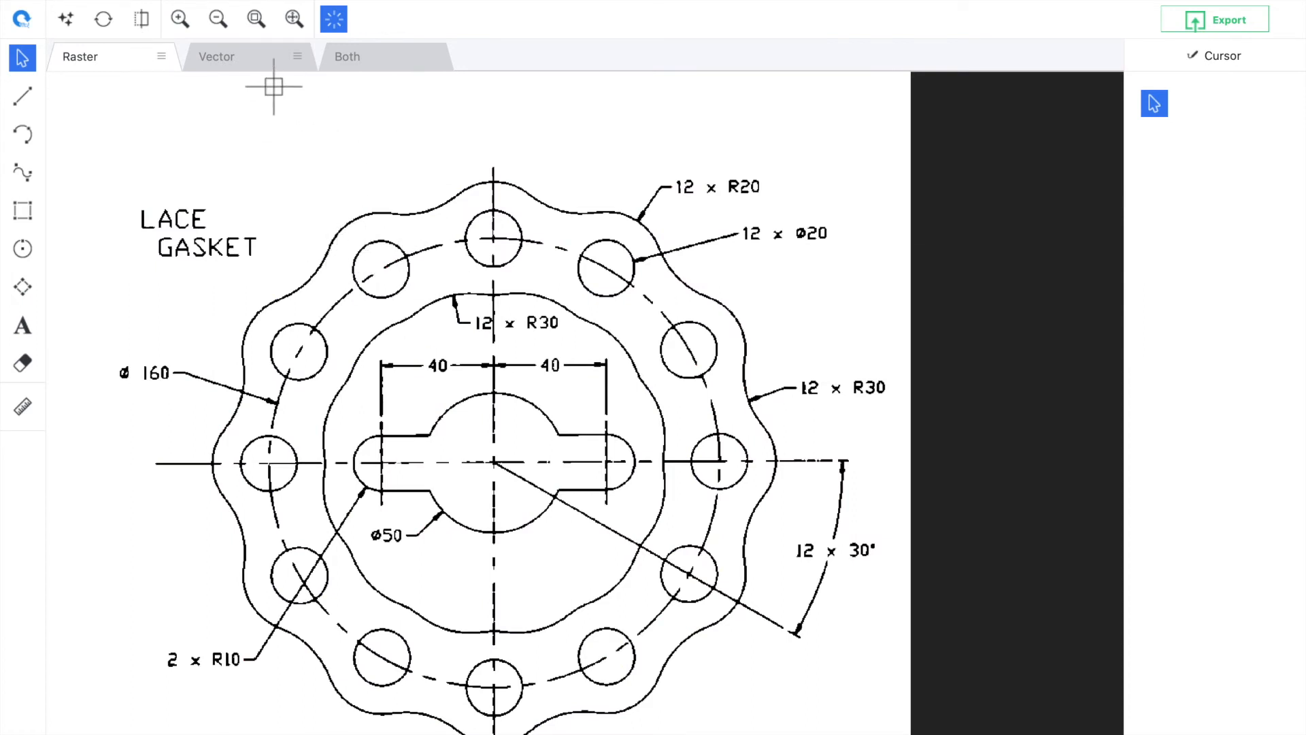
click(249, 64)
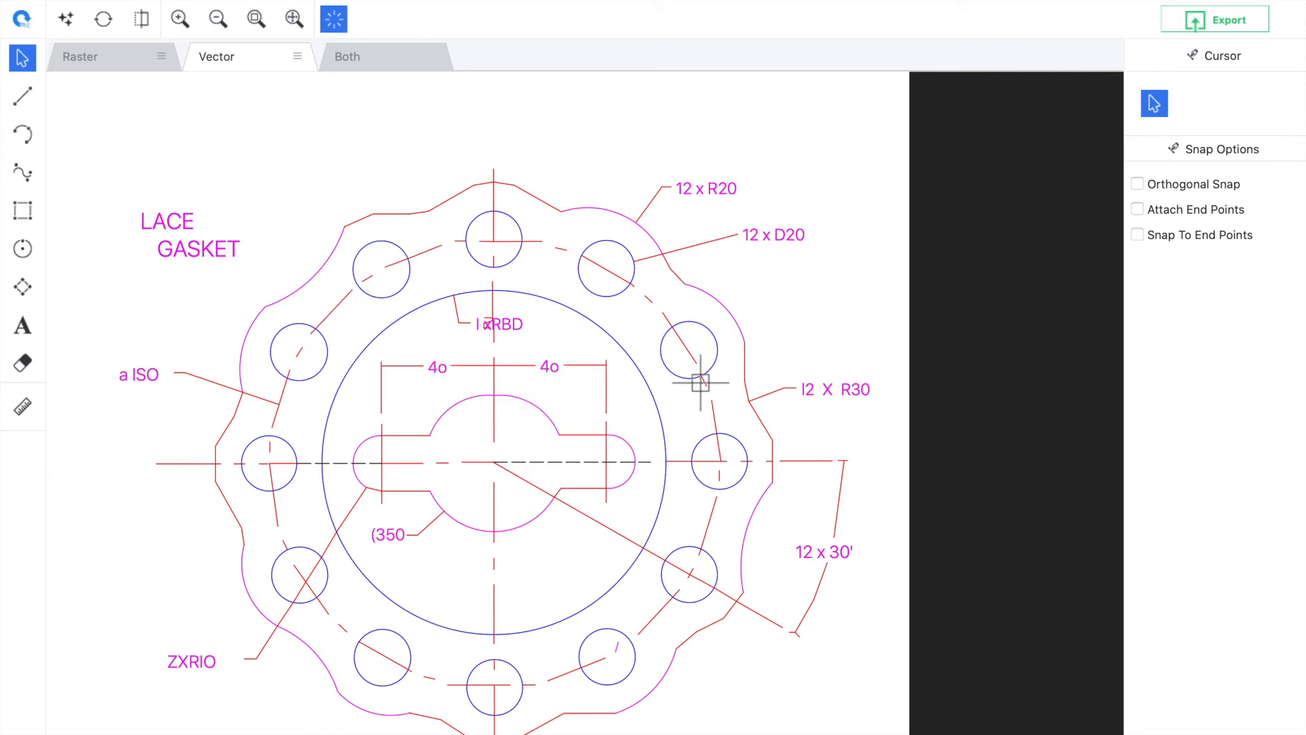
click(176, 223)
click(132, 58)
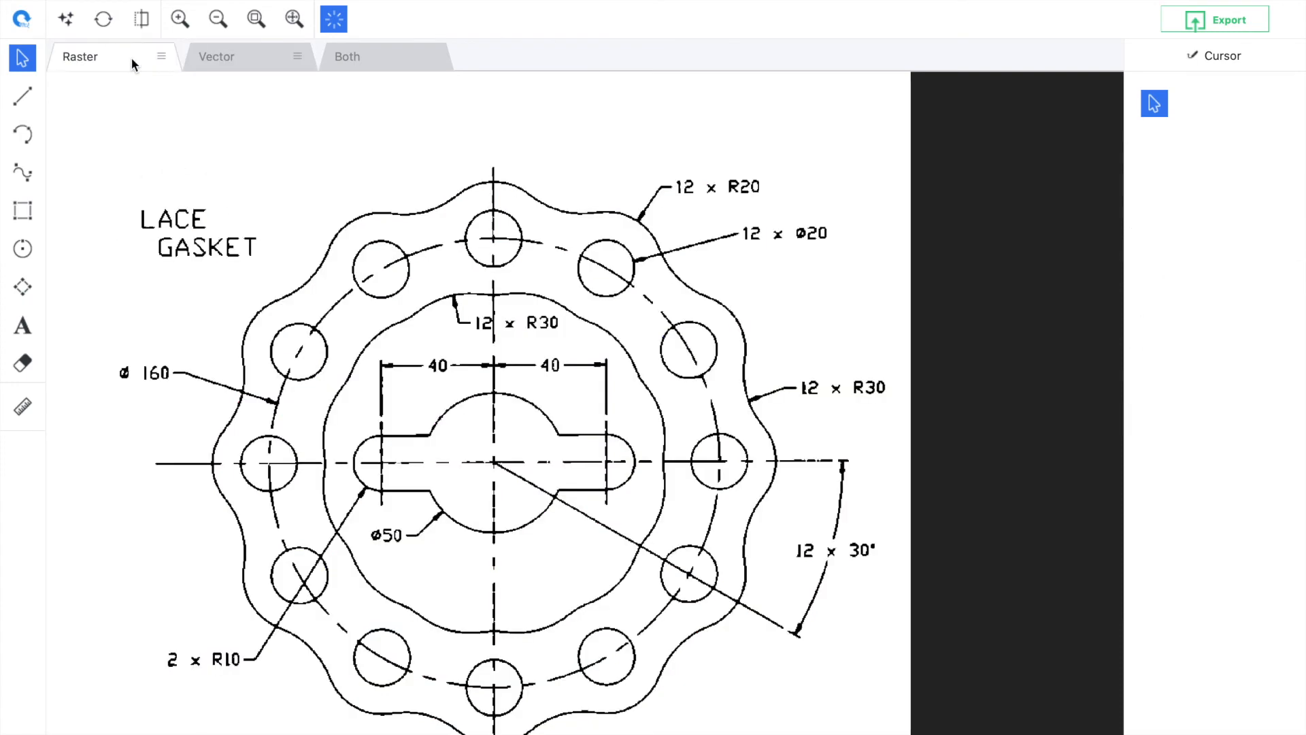
click(220, 57)
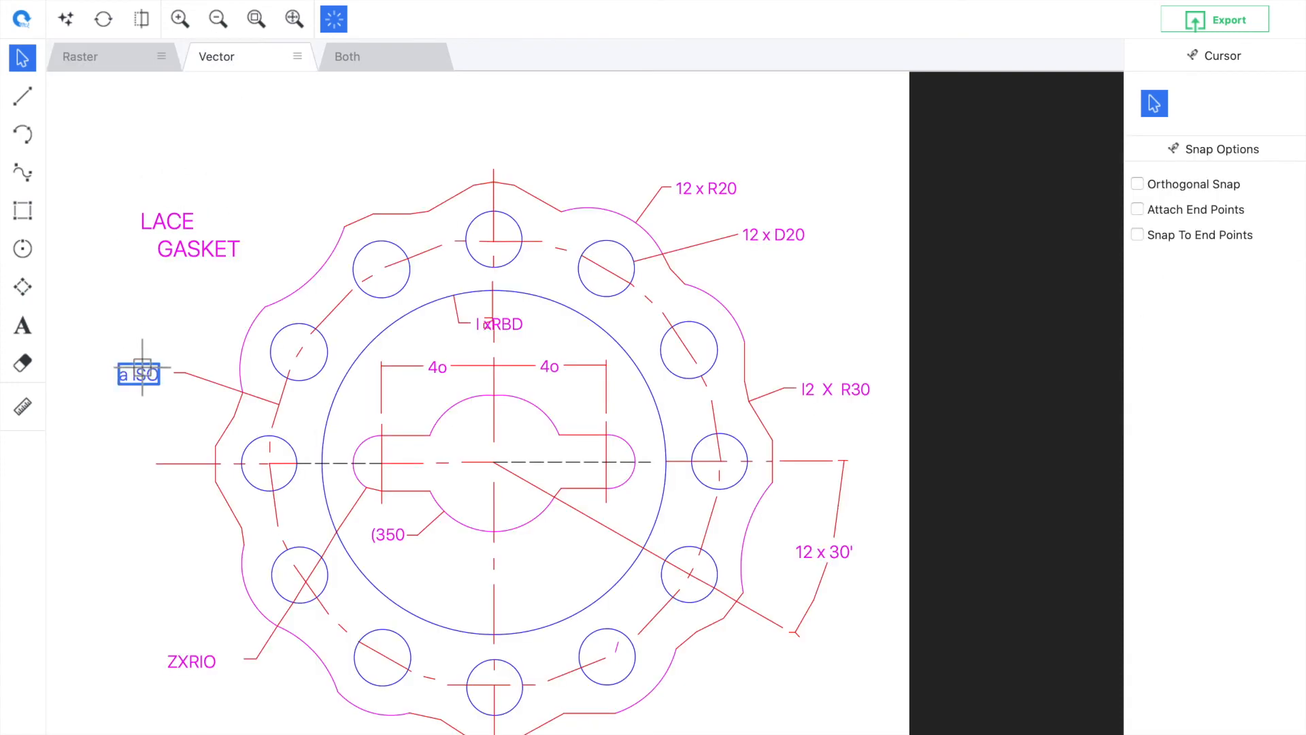
click(89, 55)
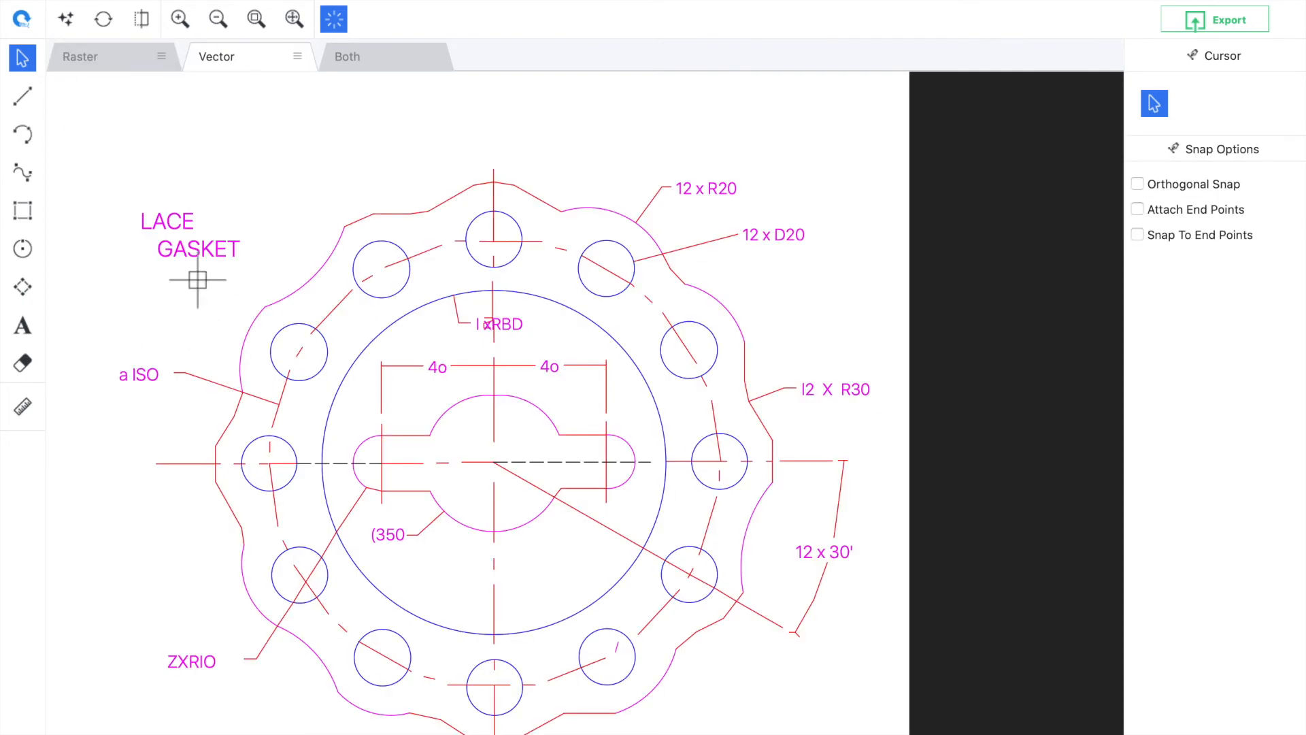
Edit the misread 'a ISO' text label so it reads 'a 160'
double_click(136, 373)
click(580, 338)
key(BackSpace)
key(BackSpace)
key(BackSpace)
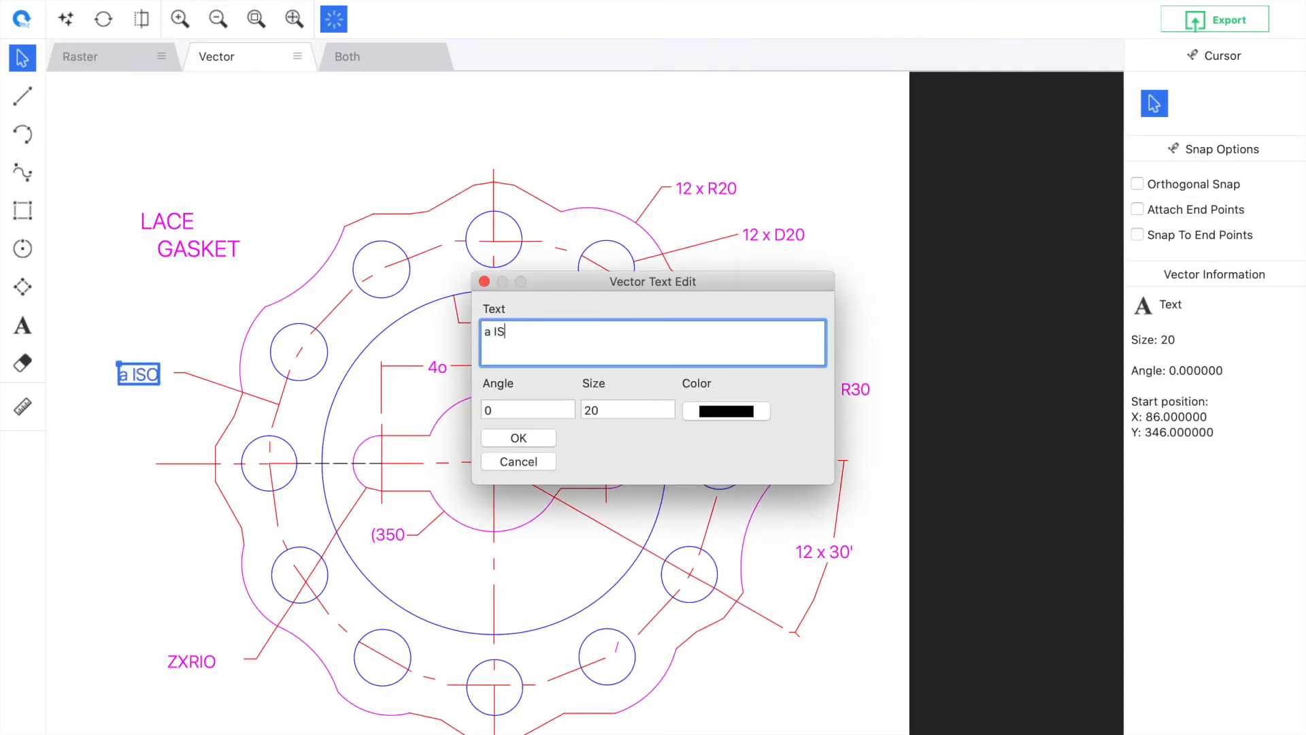
text(160)
click(518, 438)
click(357, 254)
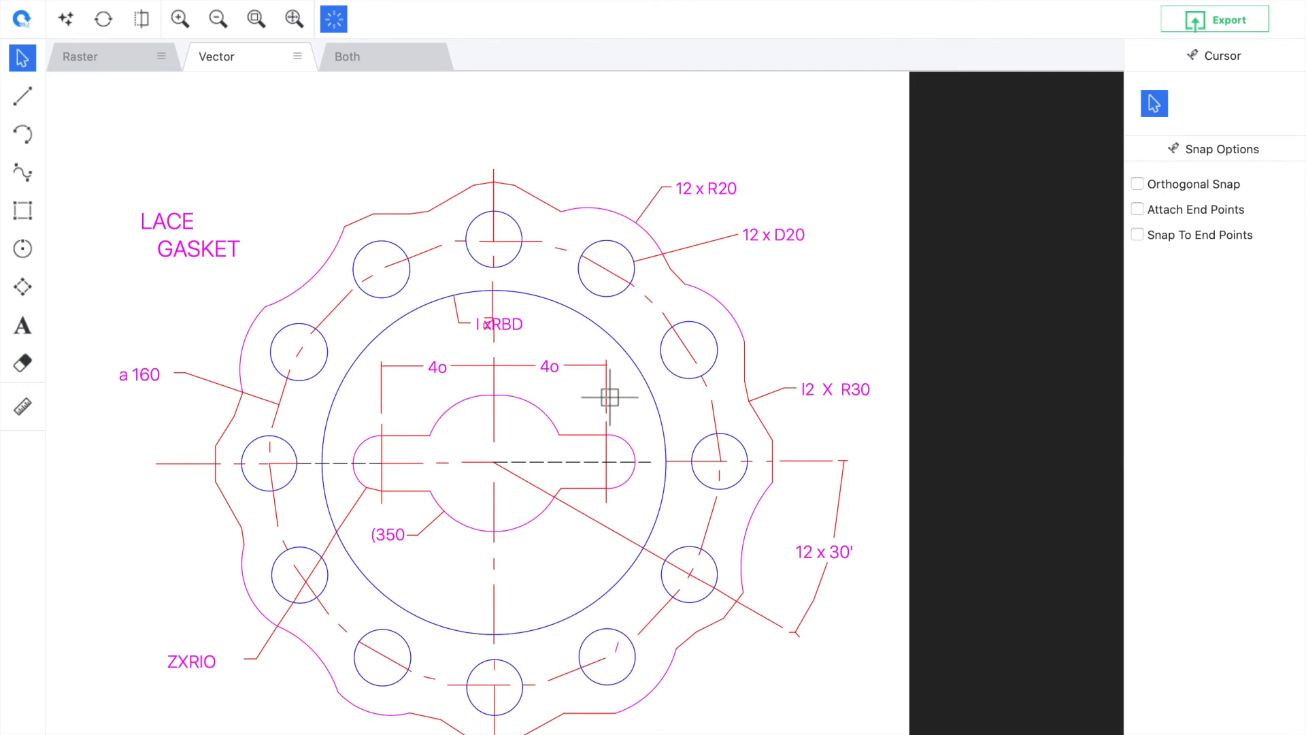
Export the vector drawing to the Desktop as a DXF (Pre Release R14) file named part
click(1231, 25)
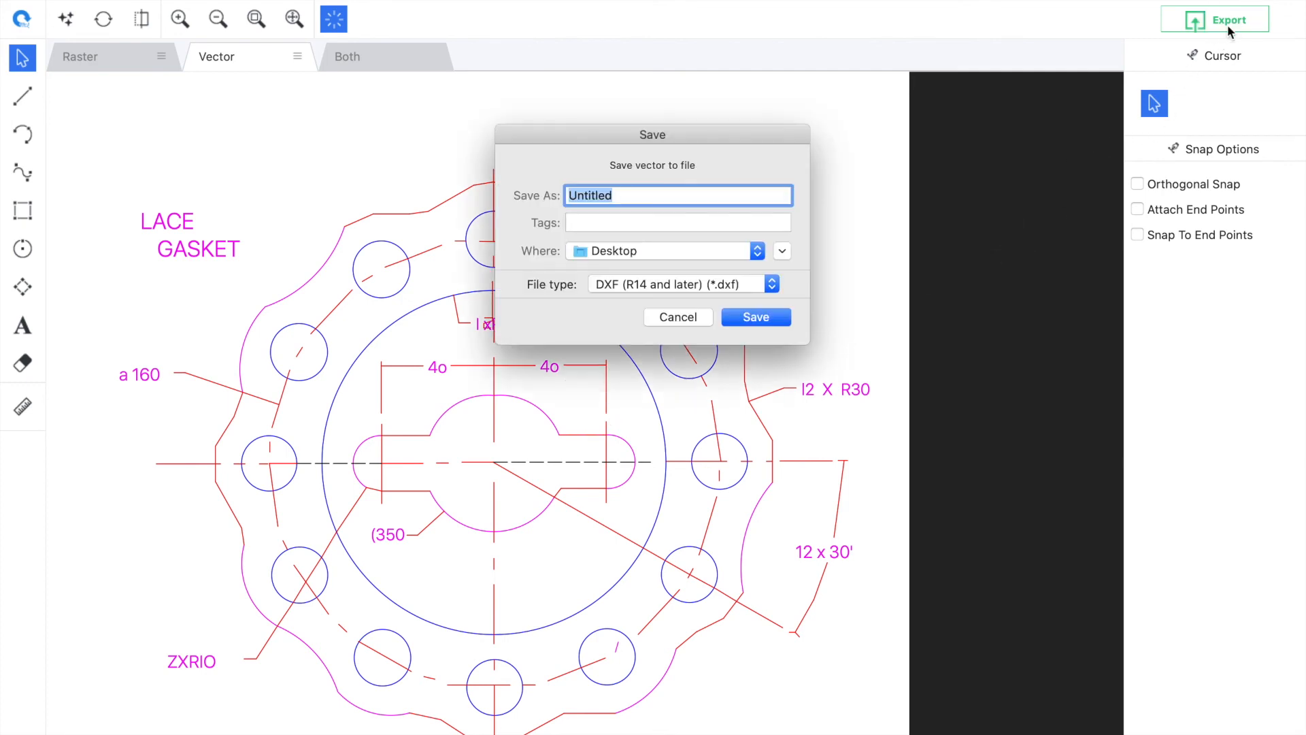
click(772, 284)
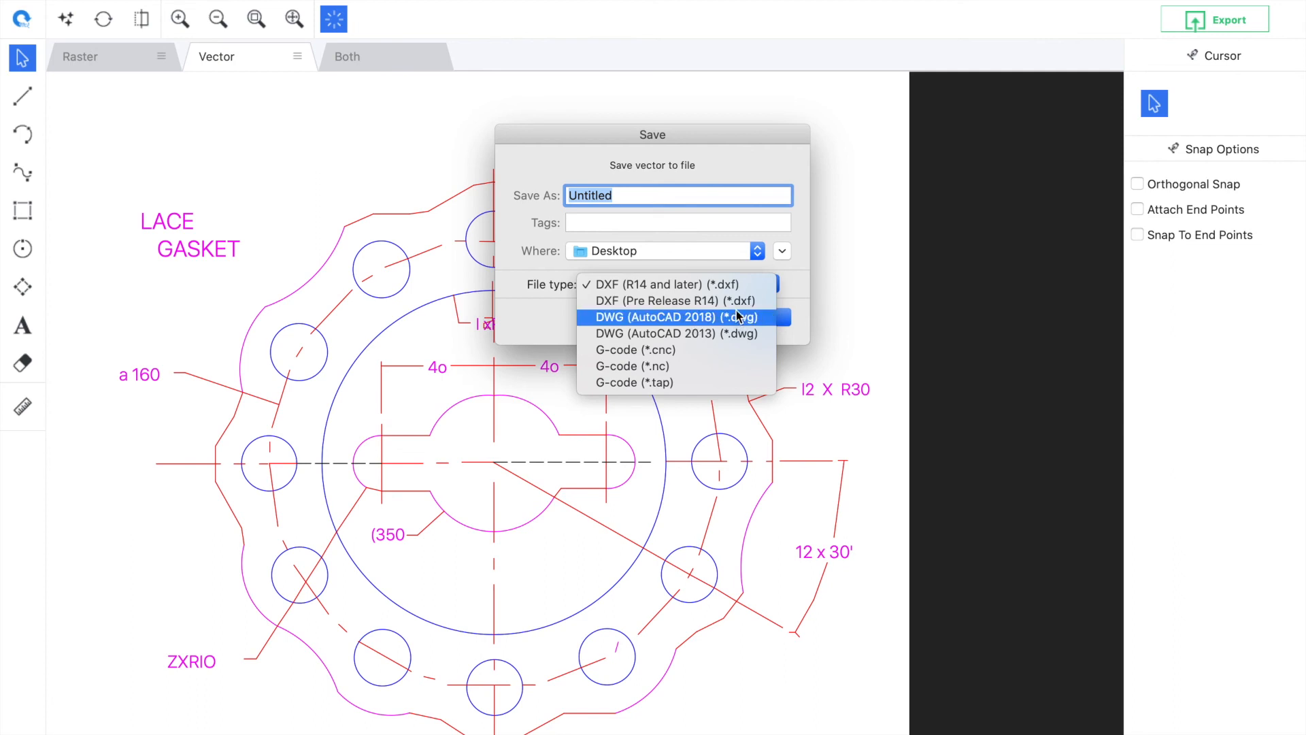
click(736, 301)
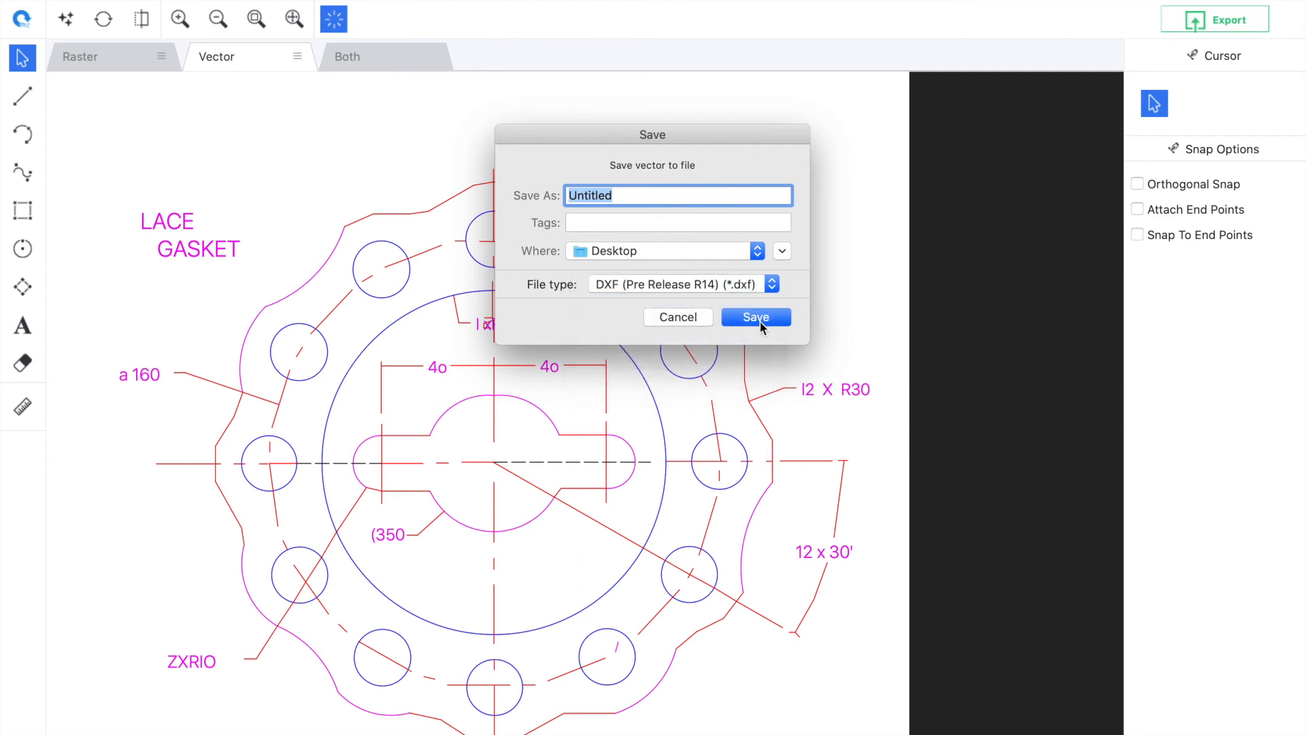
text(part)
click(764, 317)
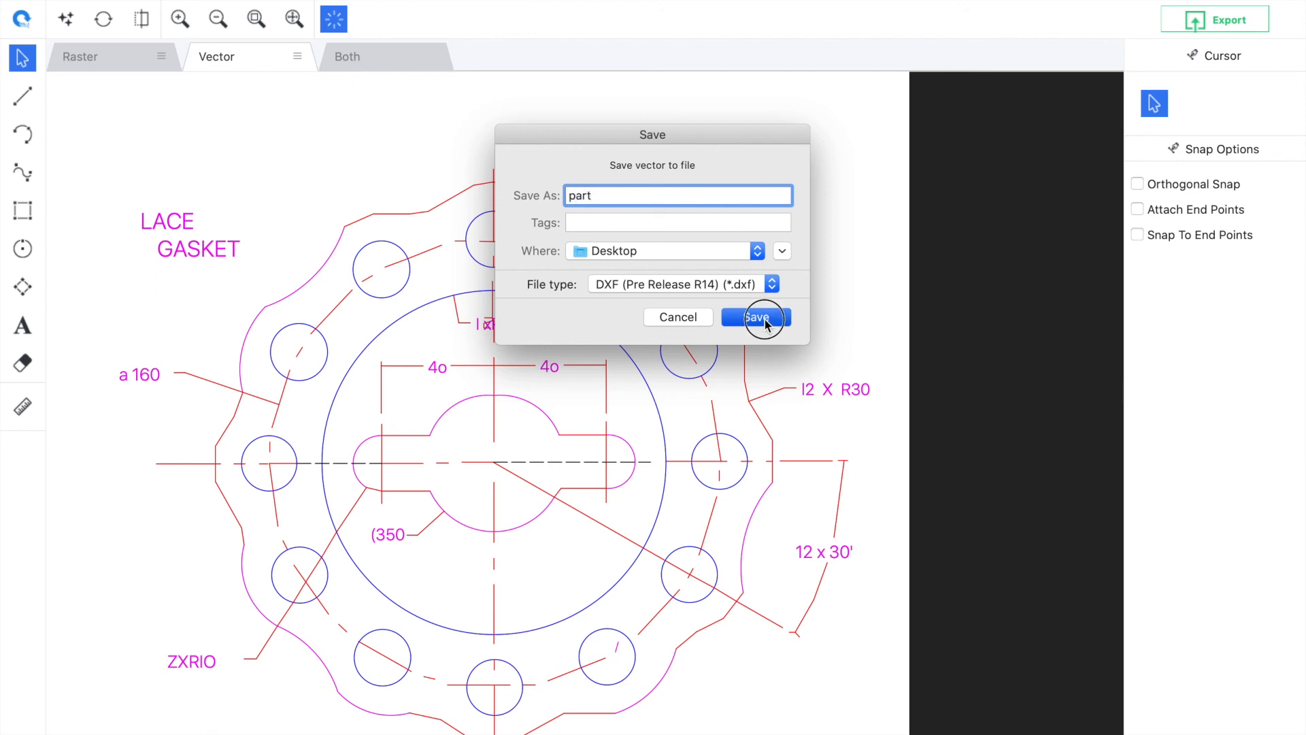
click(803, 614)
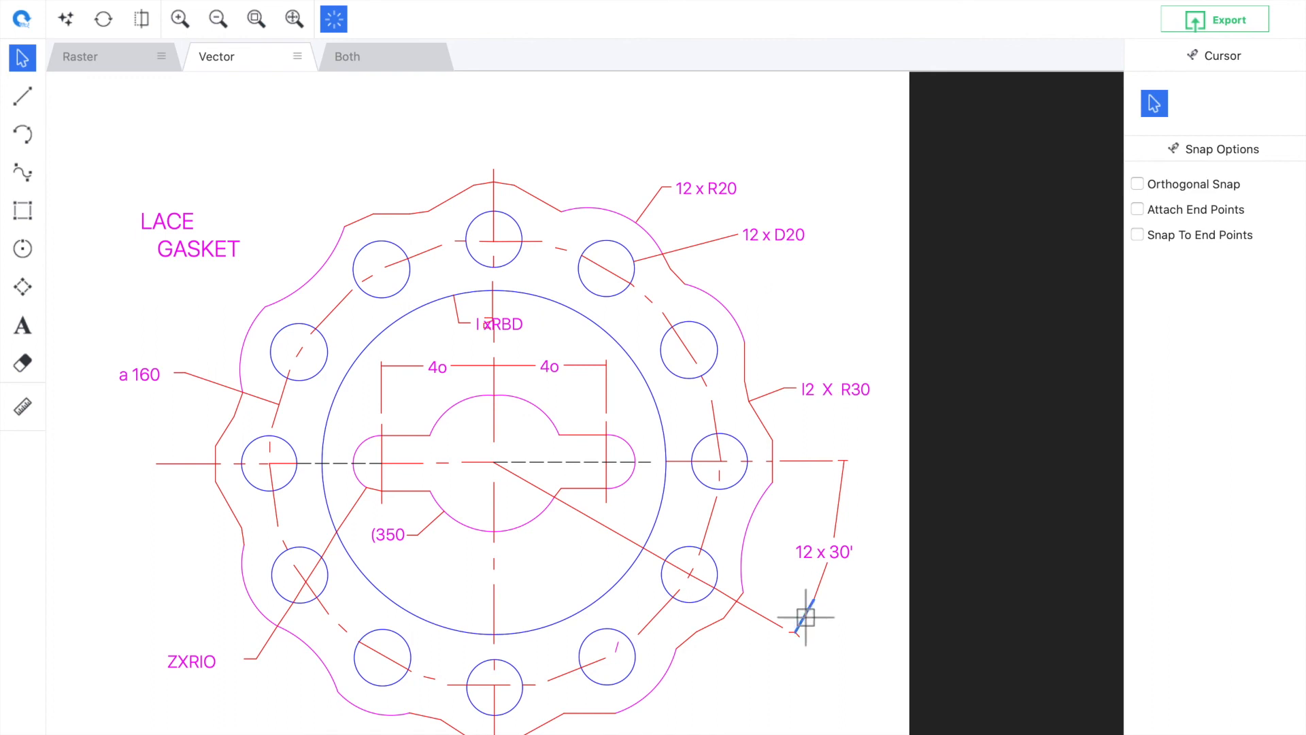
scroll(805, 617, up, 5)
scroll(805, 617, down, 5)
scroll(806, 617, up, 5)
scroll(805, 617, down, 5)
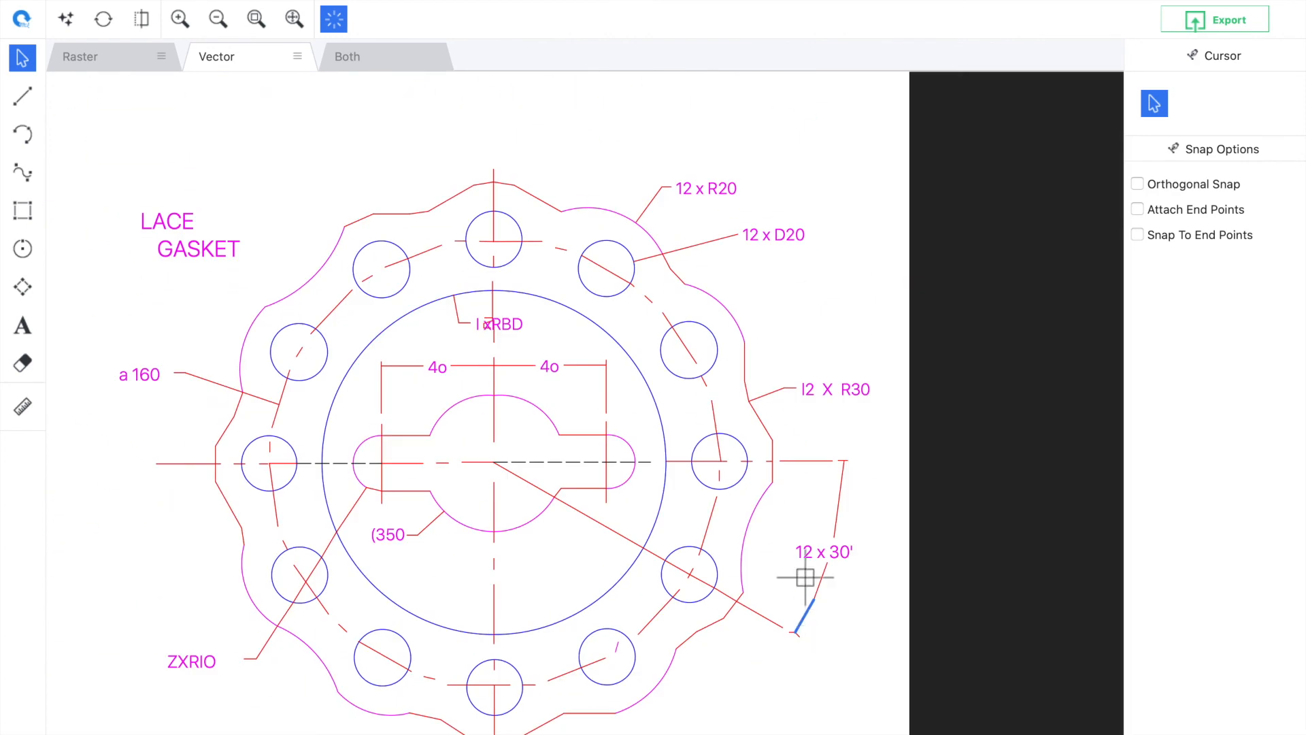